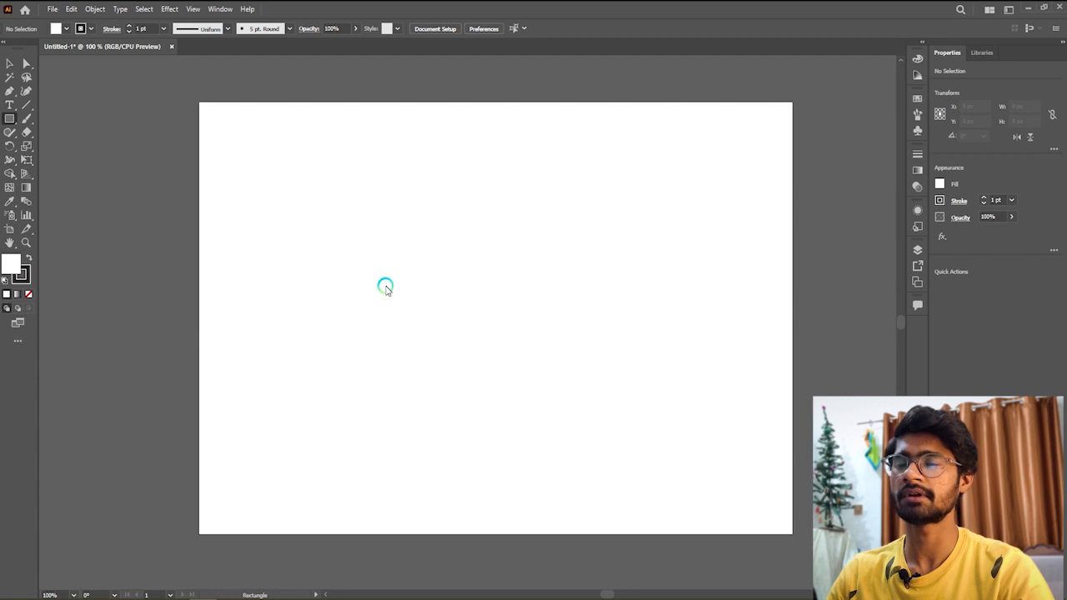
# Step: Draw a small triangle in the upper middle of the artboard with the Shaper tool
pyautogui.click(10, 131)
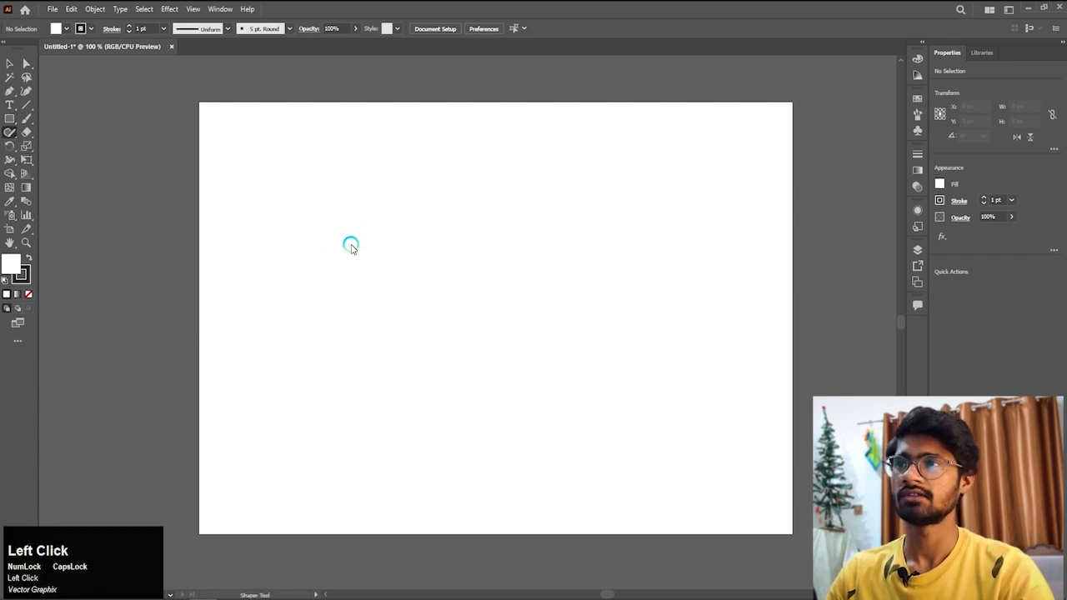
pyautogui.rightClick(7, 131)
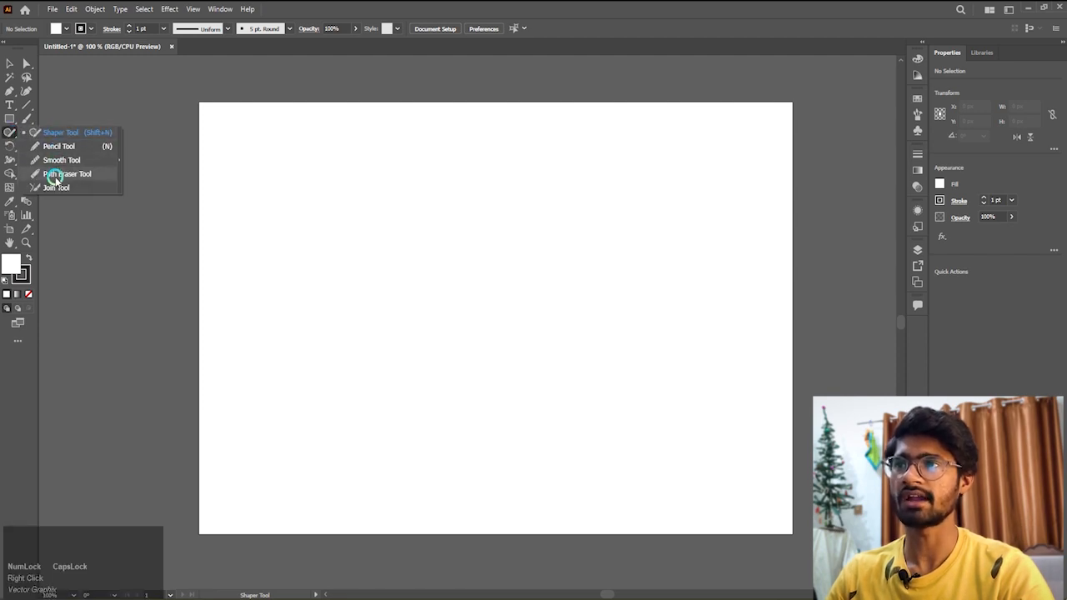
pyautogui.click(57, 132)
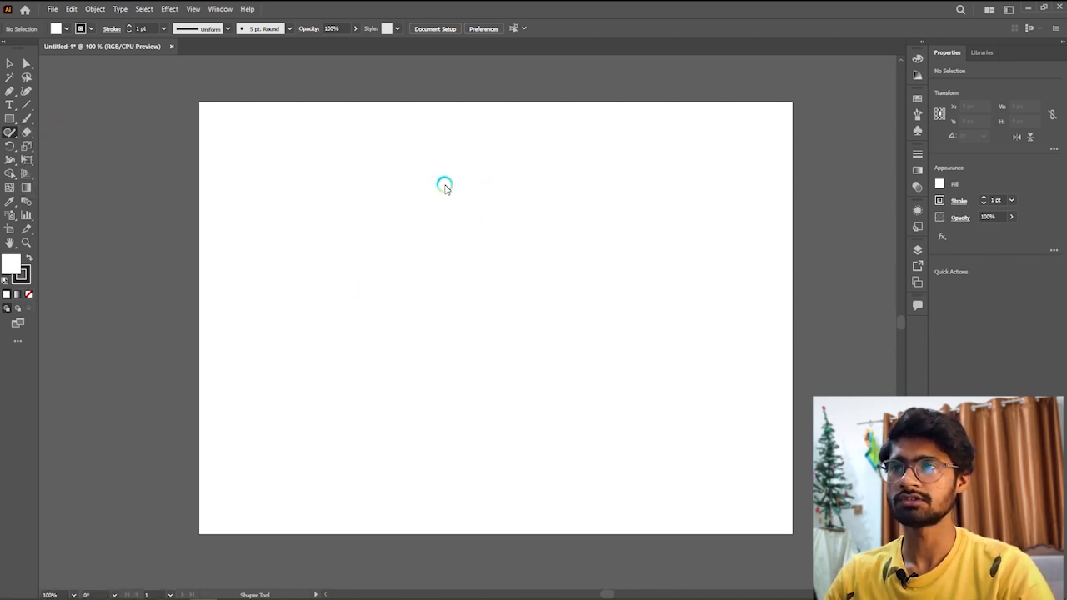
pyautogui.moveTo(445, 183)
pyautogui.mouseDown()
pyautogui.moveTo(419, 234)
pyautogui.moveTo(473, 236)
pyautogui.moveTo(446, 185)
pyautogui.mouseUp()
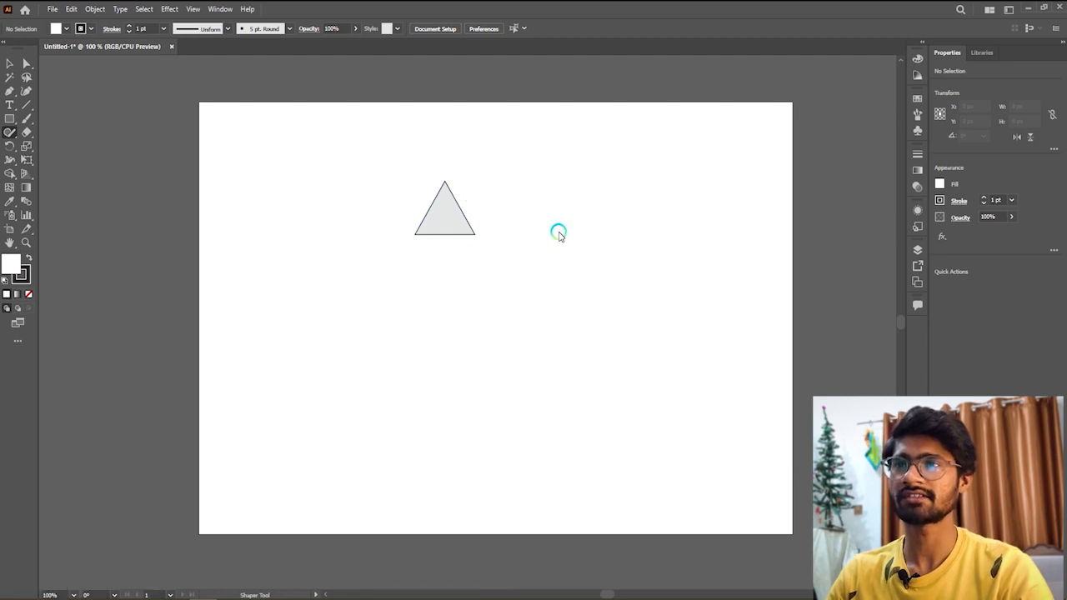
pyautogui.scroll(5, 448, 214)
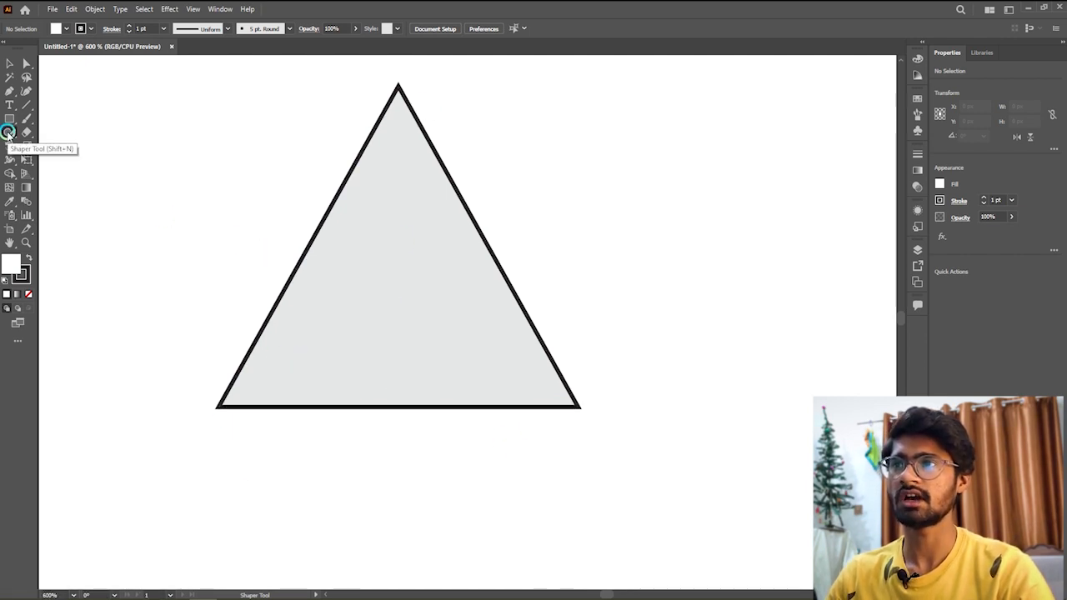
# Step: Draw two more small triangles with the Shaper tool, one on each side of the first triangle
pyautogui.rightClick(10, 105)
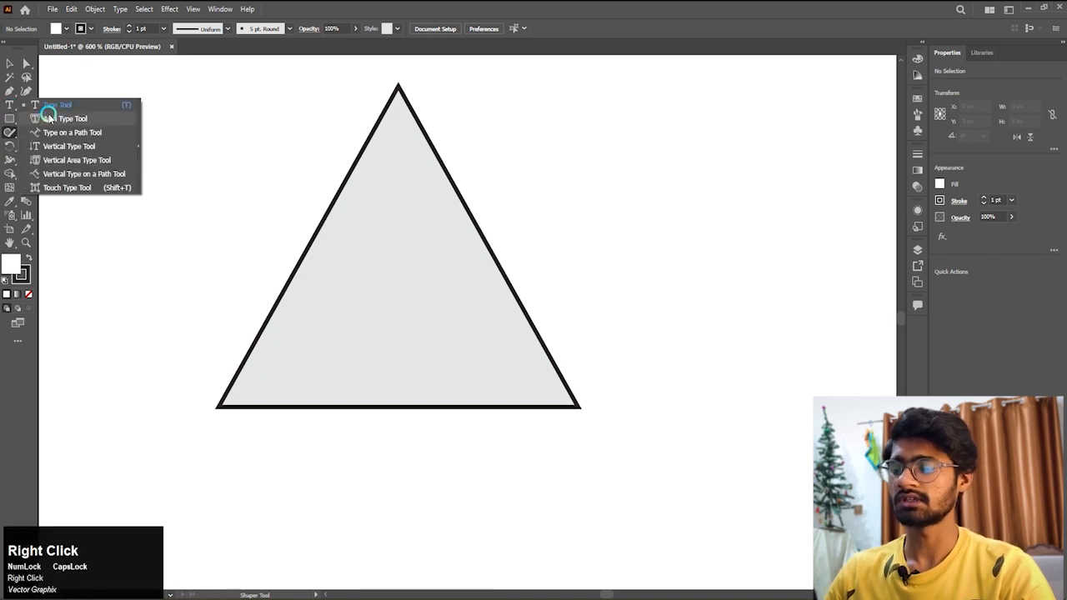
pyautogui.rightClick(20, 130)
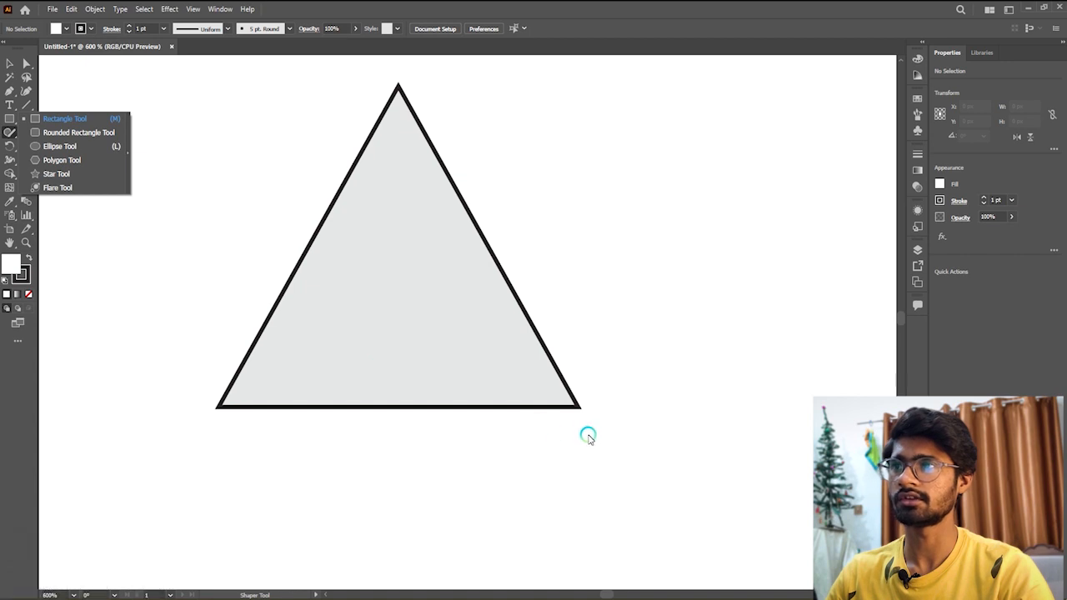
pyautogui.click(9, 131)
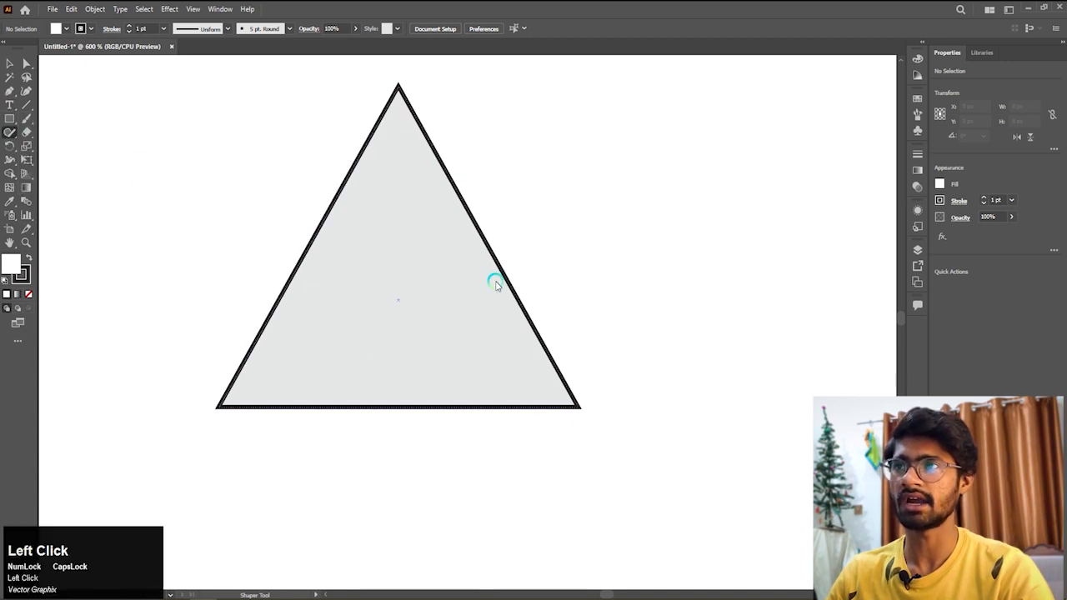
pyautogui.scroll(-2, 501, 225)
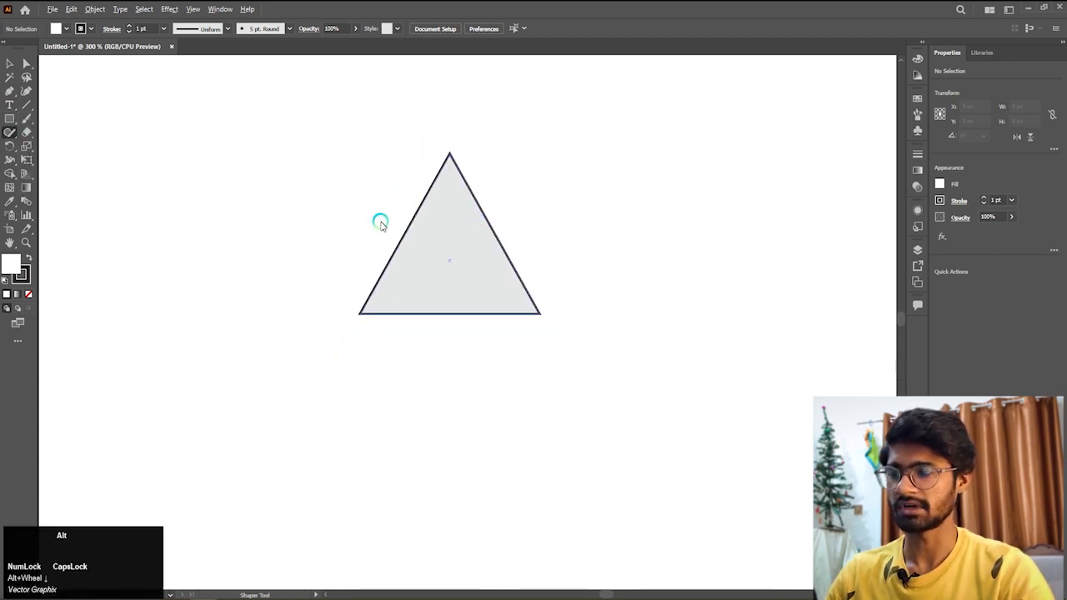
pyautogui.scroll(-1, 384, 239)
pyautogui.scroll(-1, 441, 232)
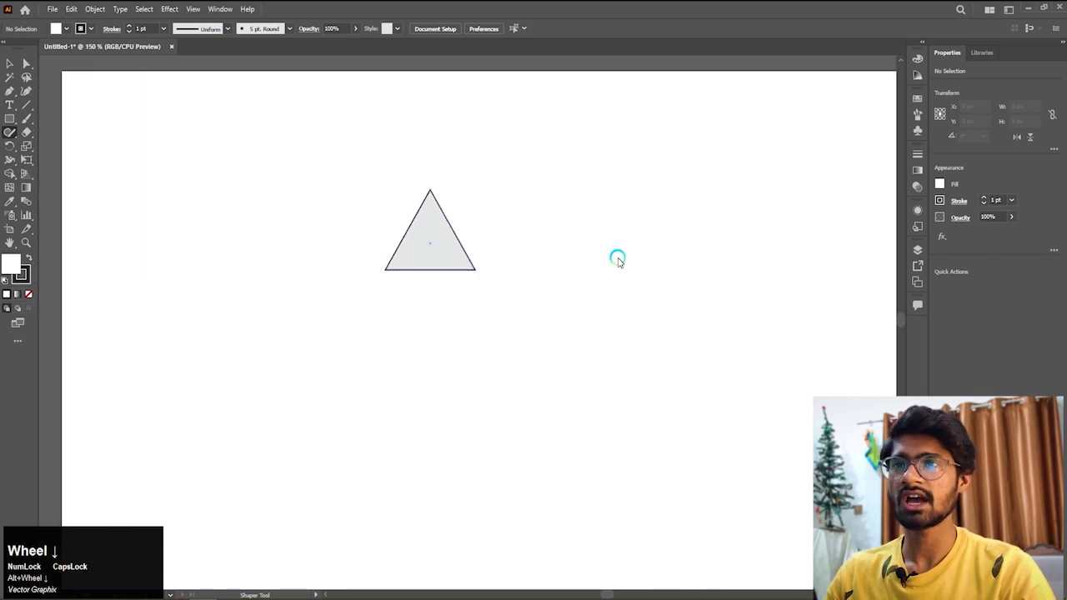
pyautogui.moveTo(543, 192)
pyautogui.mouseDown()
pyautogui.moveTo(522, 242)
pyautogui.moveTo(617, 250)
pyautogui.moveTo(562, 191)
pyautogui.moveTo(556, 200)
pyautogui.mouseUp()
pyautogui.moveTo(326, 178)
pyautogui.mouseDown()
pyautogui.moveTo(317, 196)
pyautogui.moveTo(363, 200)
pyautogui.moveTo(345, 162)
pyautogui.moveTo(334, 203)
pyautogui.mouseUp()
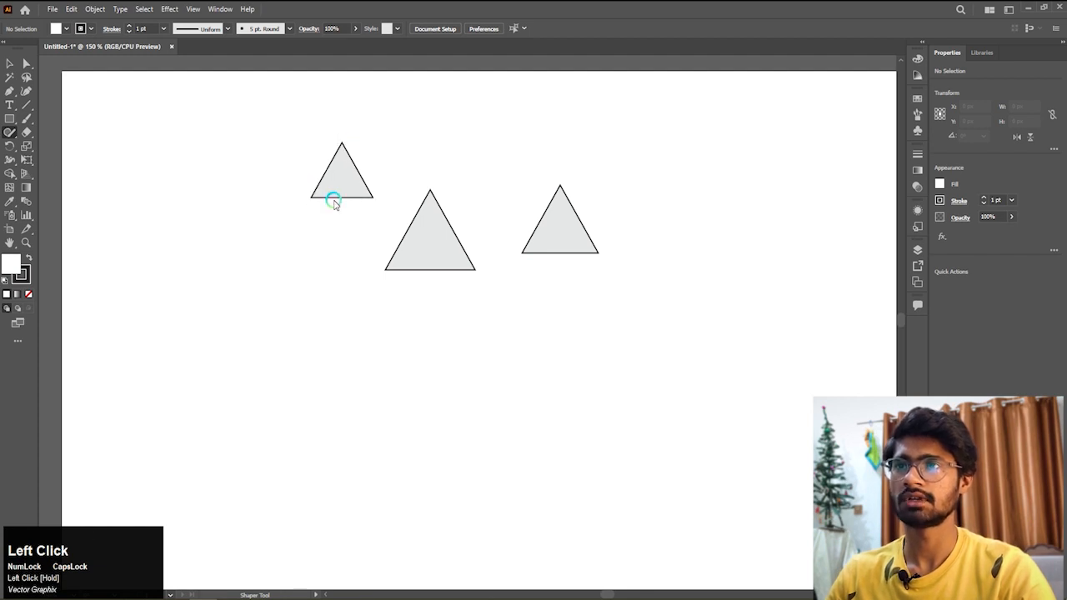
# Step: Draw a rectangle, a tall ellipse, a circle and a square below the triangles with the Shaper tool
pyautogui.scroll(-1, 333, 203)
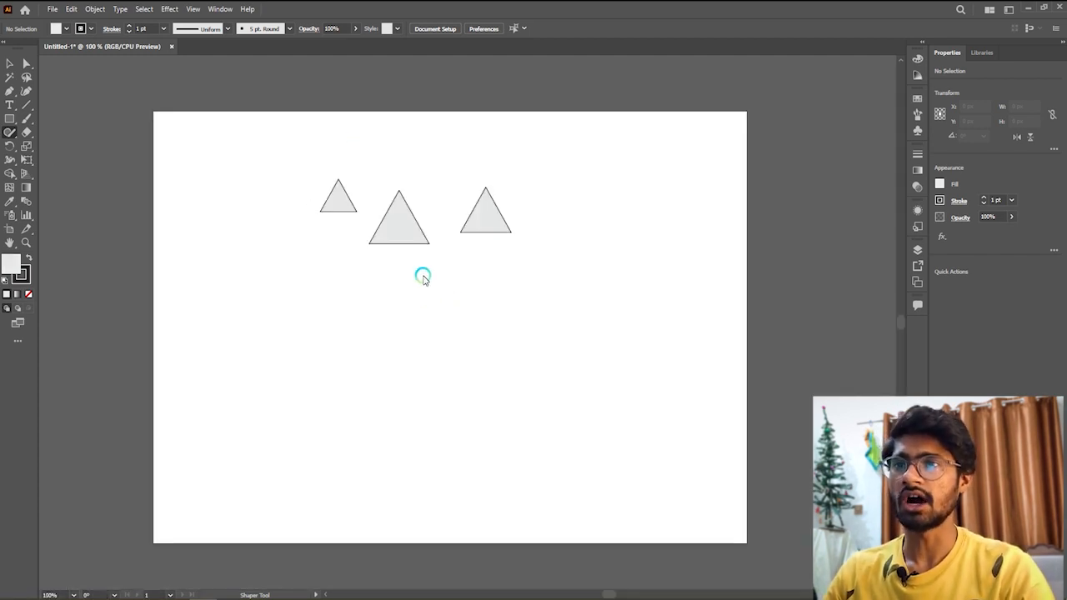
pyautogui.moveTo(427, 278)
pyautogui.mouseDown()
pyautogui.moveTo(488, 269)
pyautogui.moveTo(488, 305)
pyautogui.moveTo(420, 304)
pyautogui.moveTo(420, 272)
pyautogui.mouseUp()
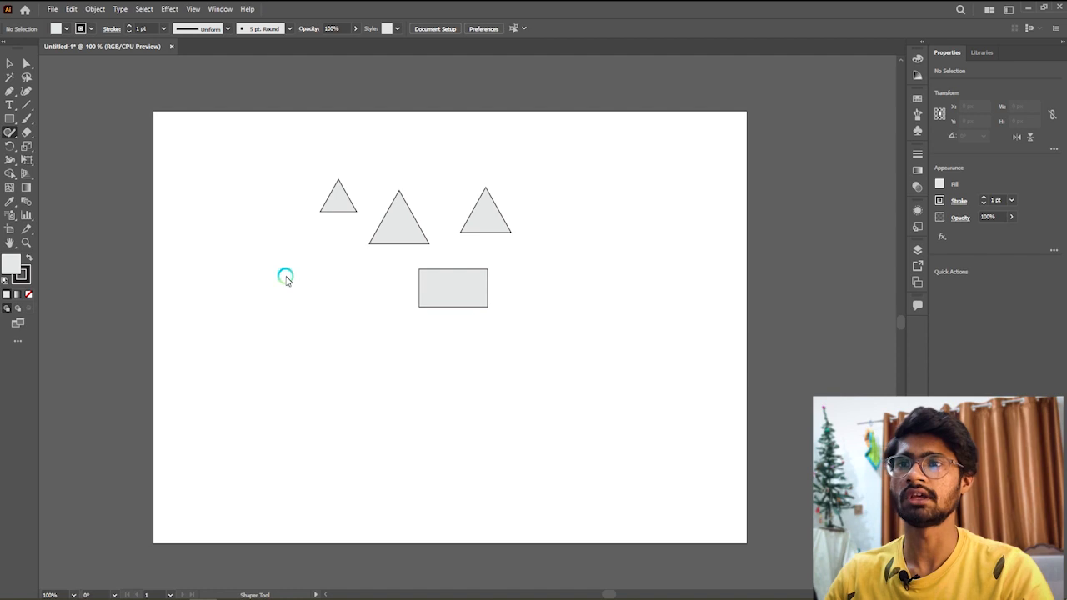
pyautogui.moveTo(299, 249)
pyautogui.mouseDown()
pyautogui.moveTo(280, 268)
pyautogui.moveTo(277, 311)
pyautogui.moveTo(290, 340)
pyautogui.moveTo(311, 332)
pyautogui.moveTo(298, 245)
pyautogui.mouseUp()
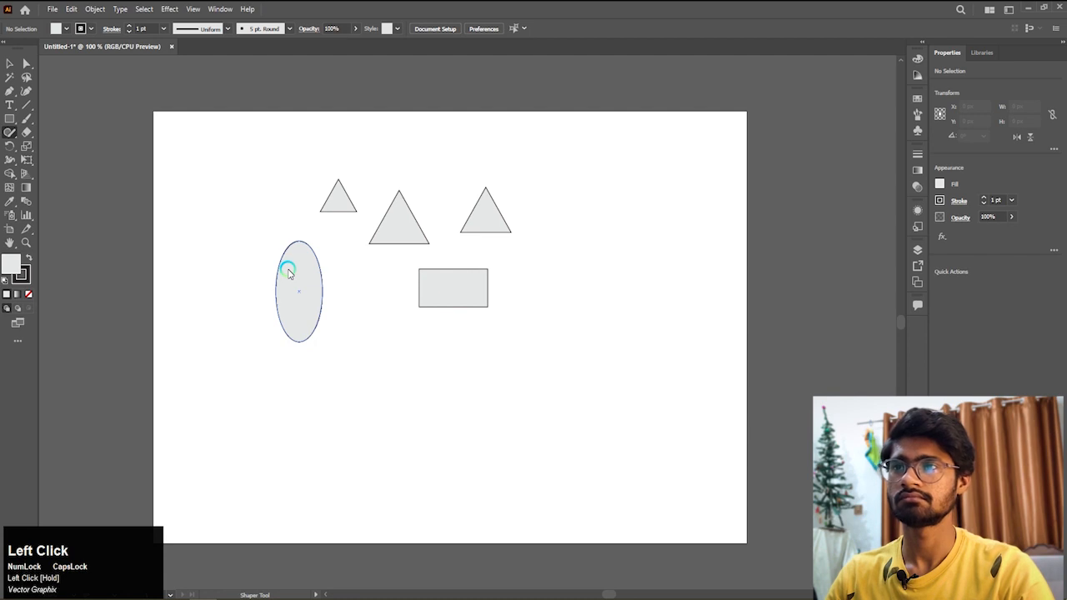
pyautogui.moveTo(363, 281)
pyautogui.mouseDown()
pyautogui.moveTo(347, 316)
pyautogui.moveTo(379, 327)
pyautogui.moveTo(398, 307)
pyautogui.moveTo(393, 284)
pyautogui.moveTo(365, 281)
pyautogui.mouseUp()
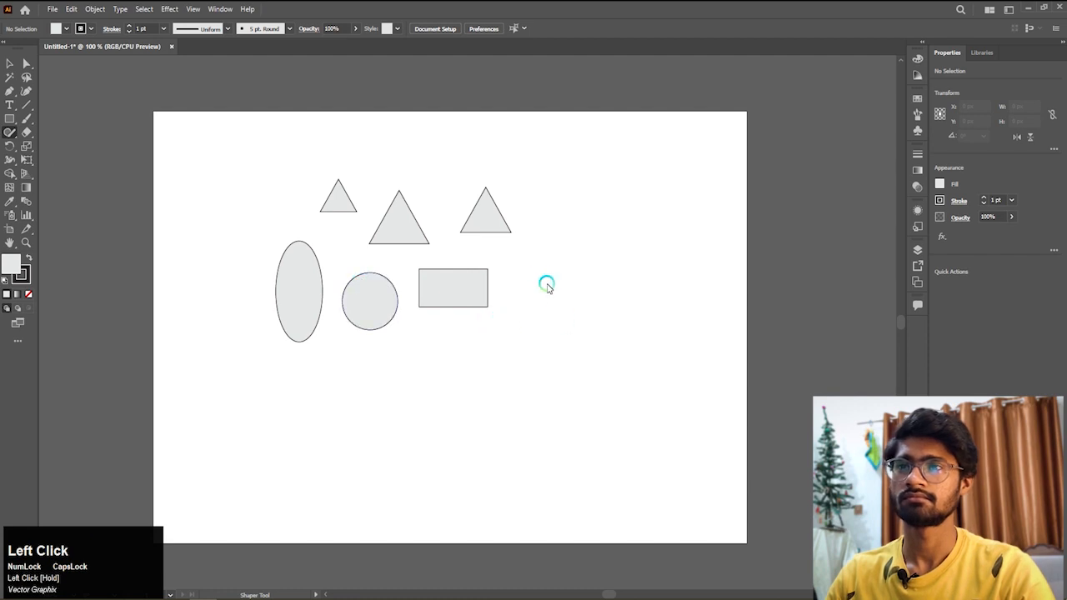
pyautogui.moveTo(530, 268)
pyautogui.mouseDown()
pyautogui.moveTo(528, 310)
pyautogui.moveTo(572, 311)
pyautogui.moveTo(569, 264)
pyautogui.moveTo(529, 265)
pyautogui.mouseUp()
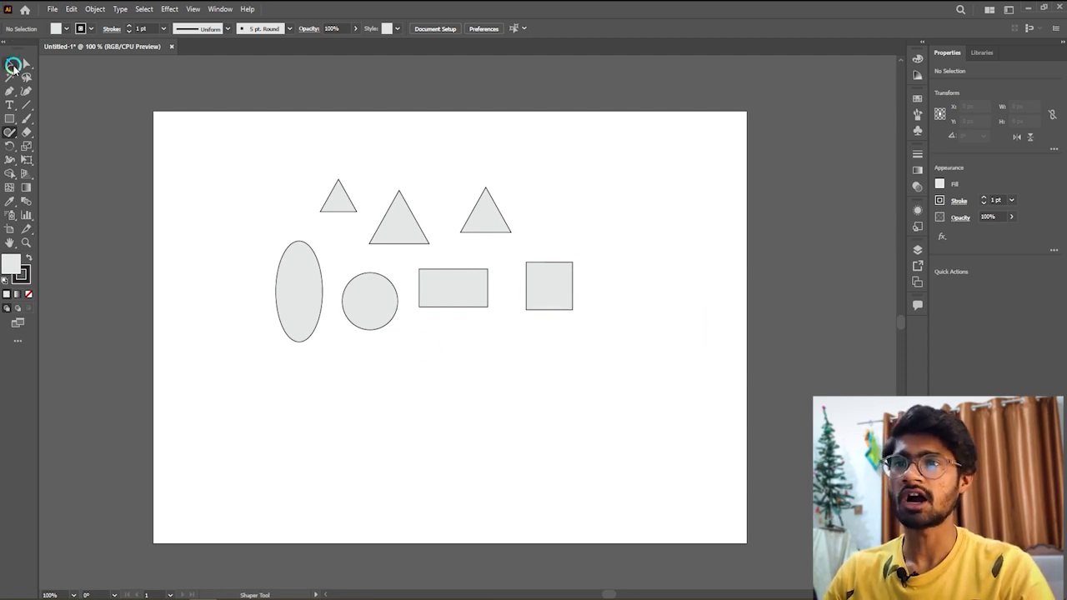
# Step: Stretch the tall ellipse downward and move it further left on the artboard
pyautogui.press('v')
pyautogui.click(301, 307)
pyautogui.click(26, 62)
pyautogui.moveTo(322, 302)
pyautogui.mouseDown()
pyautogui.moveTo(345, 280)
pyautogui.moveTo(243, 305)
pyautogui.moveTo(329, 302)
pyautogui.mouseUp()
pyautogui.press('v')
pyautogui.click(257, 302)
pyautogui.moveTo(274, 352); pyautogui.dragTo(279, 419)
pyautogui.moveTo(329, 335); pyautogui.dragTo(260, 341)
# Step: Enlarge the circle to roughly twice its size and move it down beside the ellipse
pyautogui.click(358, 364)
pyautogui.click(370, 301)
pyautogui.moveTo(396, 331); pyautogui.dragTo(432, 361)
pyautogui.moveTo(384, 294); pyautogui.dragTo(362, 389)
pyautogui.click(565, 404)
# Step: Stretch the wide rectangle downward into a tall rectangle and deselect it
pyautogui.click(450, 306)
pyautogui.moveTo(453, 307); pyautogui.dragTo(460, 399)
pyautogui.click(613, 383)
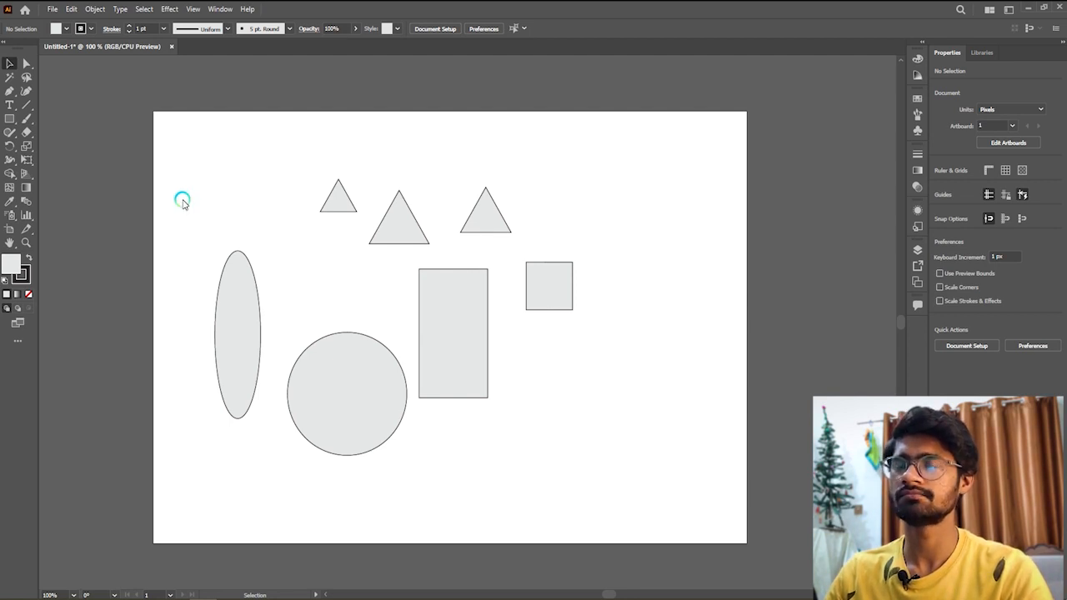
# Step: Select and delete all the shapes on the artboard
pyautogui.moveTo(184, 176); pyautogui.dragTo(669, 497)
pyautogui.press('Delete')
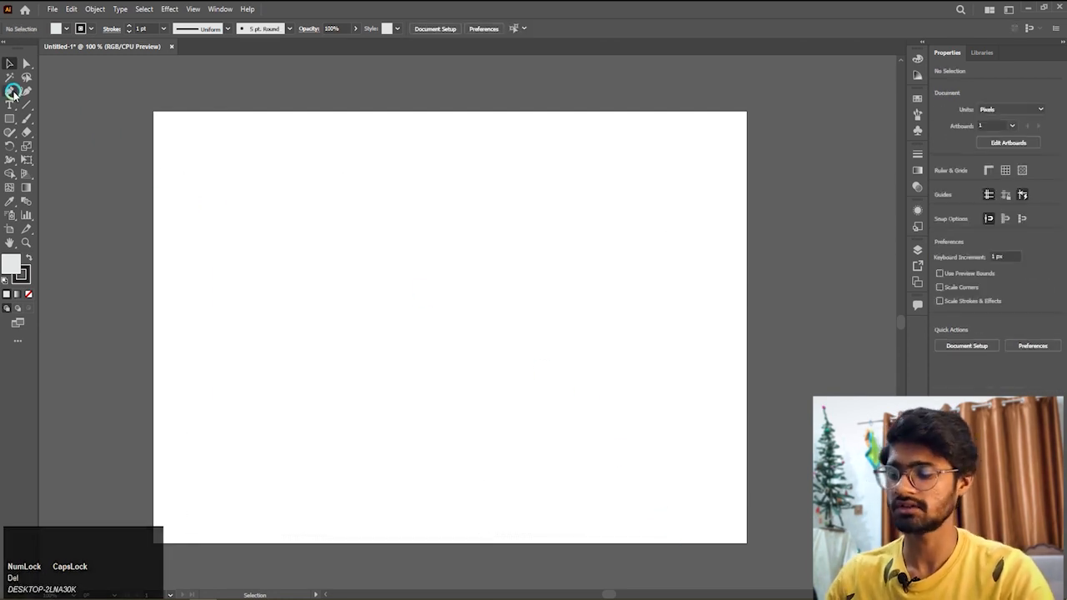
# Step: Draw a horizontal freehand zigzag line about 270 px wide and 38 px high with the Pencil tool, and deselect it
pyautogui.rightClick(17, 131)
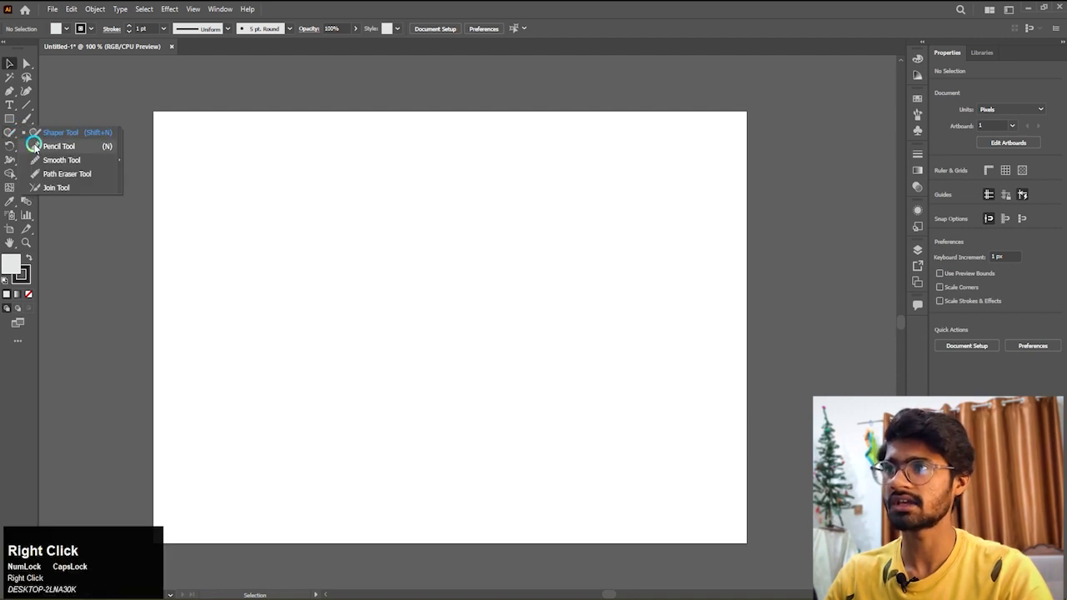
pyautogui.click(34, 147)
pyautogui.moveTo(322, 272)
pyautogui.mouseDown()
pyautogui.moveTo(323, 296)
pyautogui.moveTo(338, 275)
pyautogui.moveTo(419, 287)
pyautogui.moveTo(515, 286)
pyautogui.mouseUp()
pyautogui.scroll(3, 398, 304)
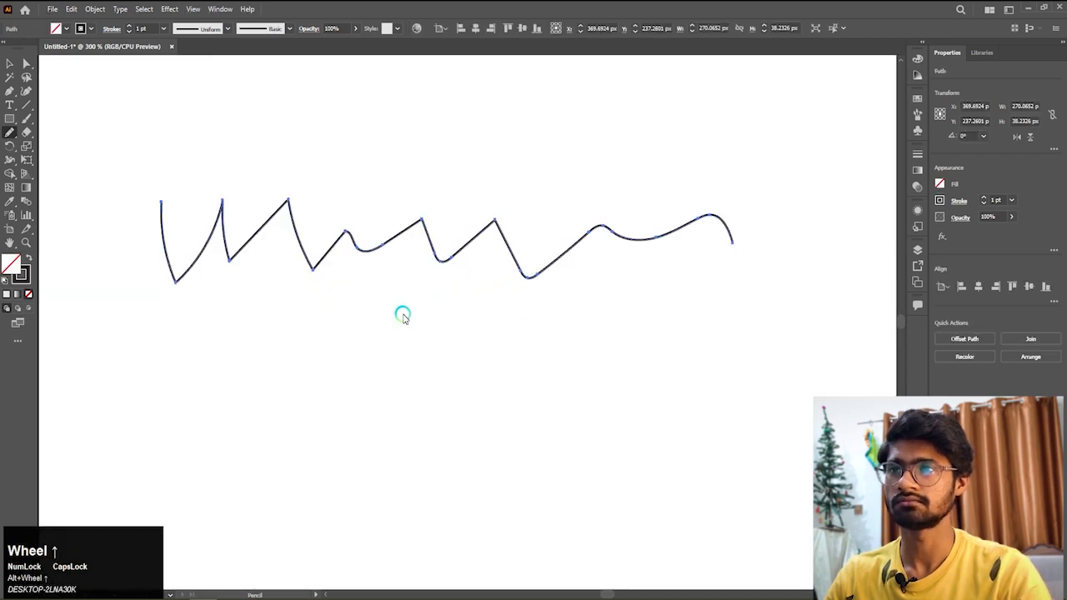
pyautogui.scroll(-1, 440, 324)
pyautogui.click(383, 333)
pyautogui.moveTo(375, 354)
pyautogui.mouseDown()
pyautogui.moveTo(381, 382)
pyautogui.moveTo(428, 334)
pyautogui.mouseUp()
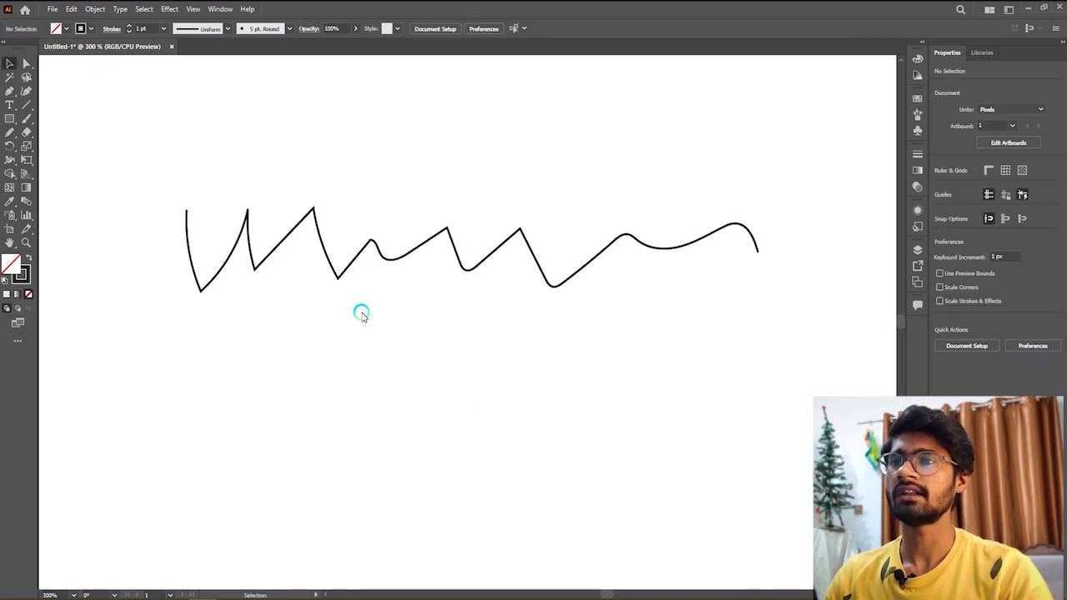
# Step: Set the zigzag line's stroke weight to 3 pt
pyautogui.click(355, 253)
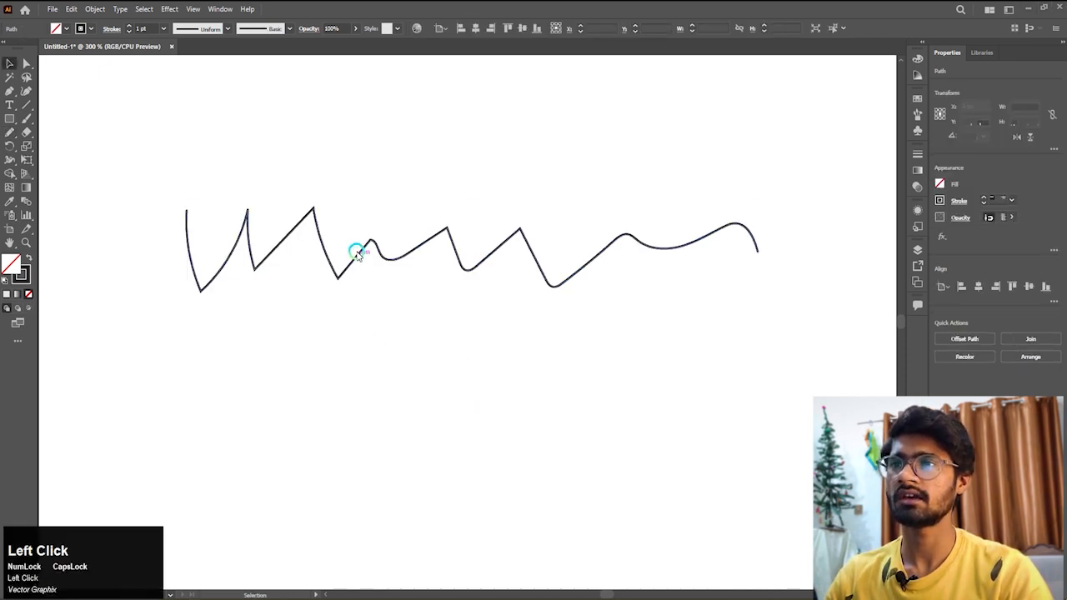
pyautogui.click(130, 26)
pyautogui.click(130, 25)
pyautogui.click(130, 25)
pyautogui.click(130, 26)
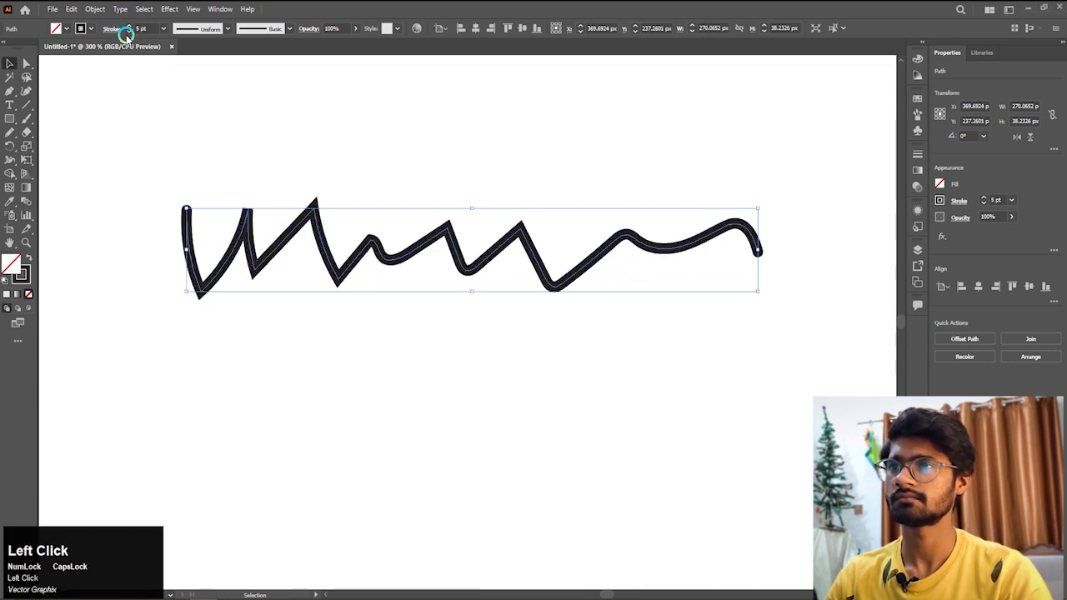
pyautogui.click(130, 31)
pyautogui.click(129, 31)
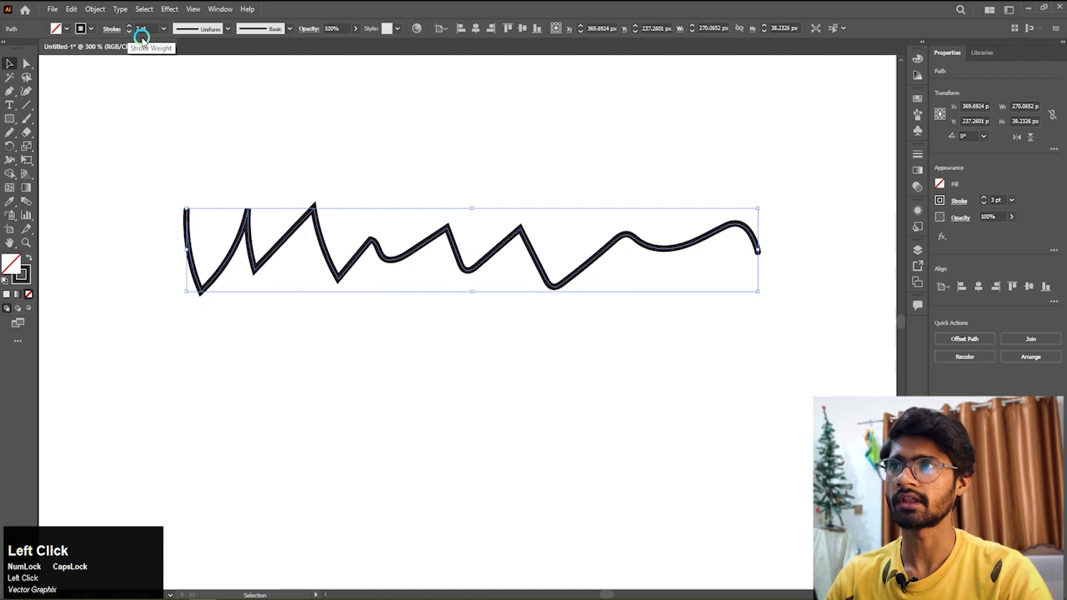
# Step: Try the lens-shaped, double-bulged and pointed-bar width profiles on the zigzag line's stroke
pyautogui.click(219, 25)
pyautogui.click(188, 58)
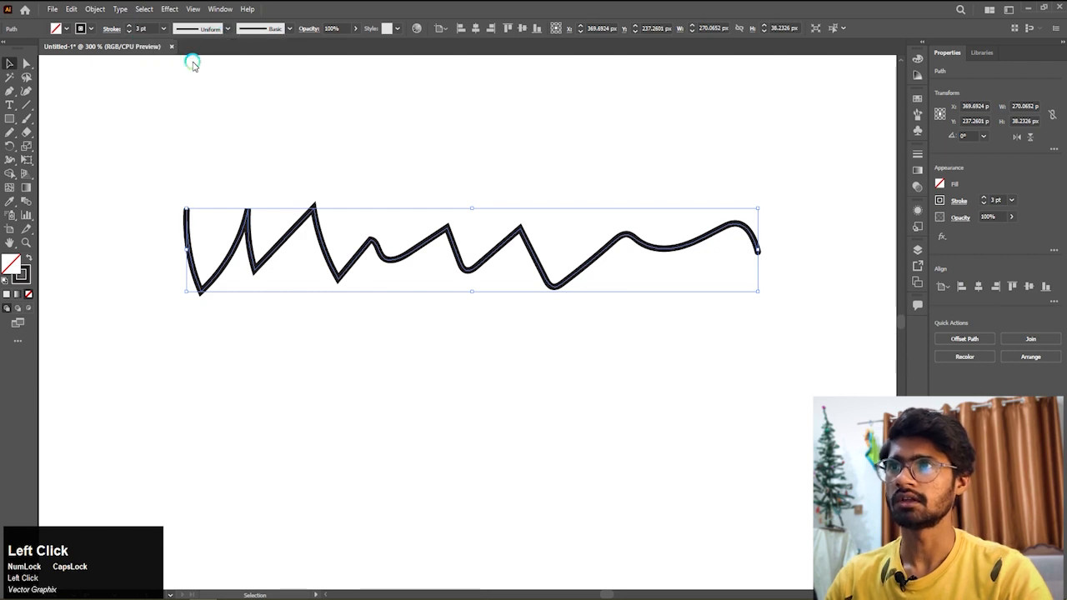
pyautogui.click(227, 32)
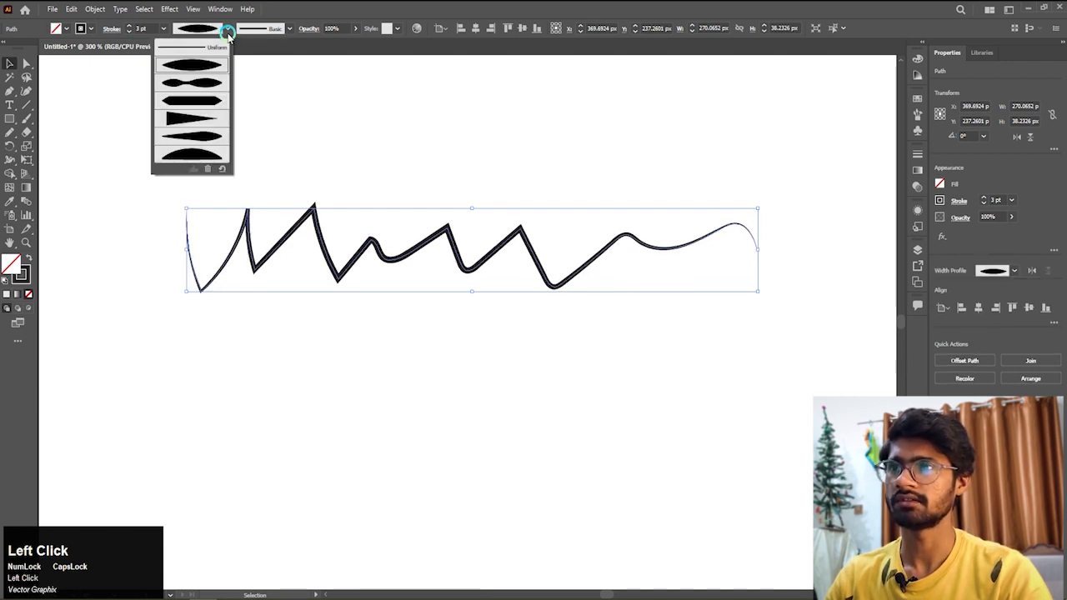
pyautogui.click(201, 82)
pyautogui.click(227, 31)
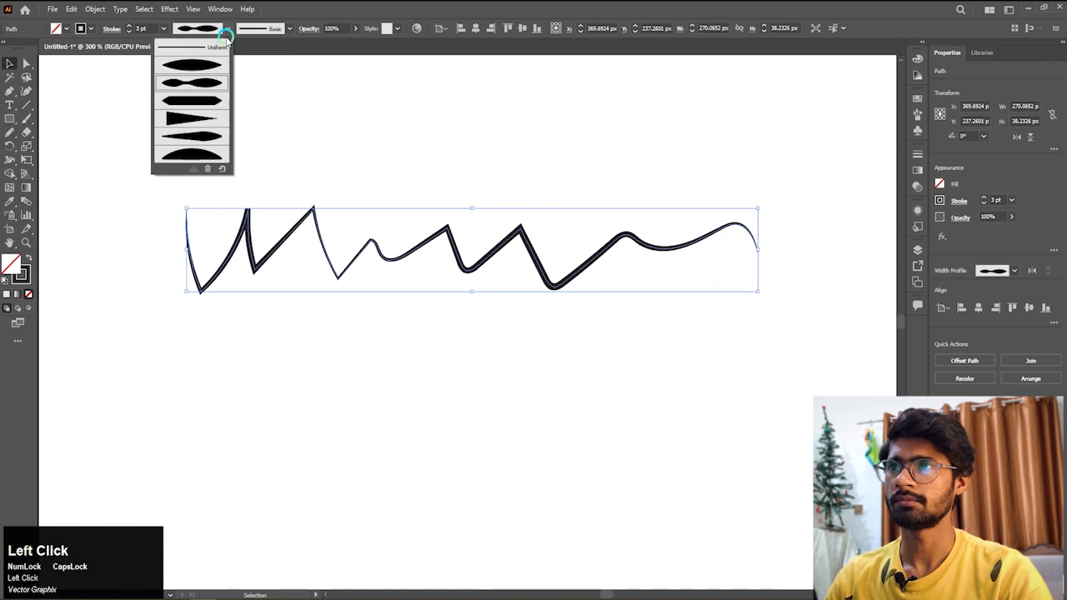
pyautogui.click(198, 106)
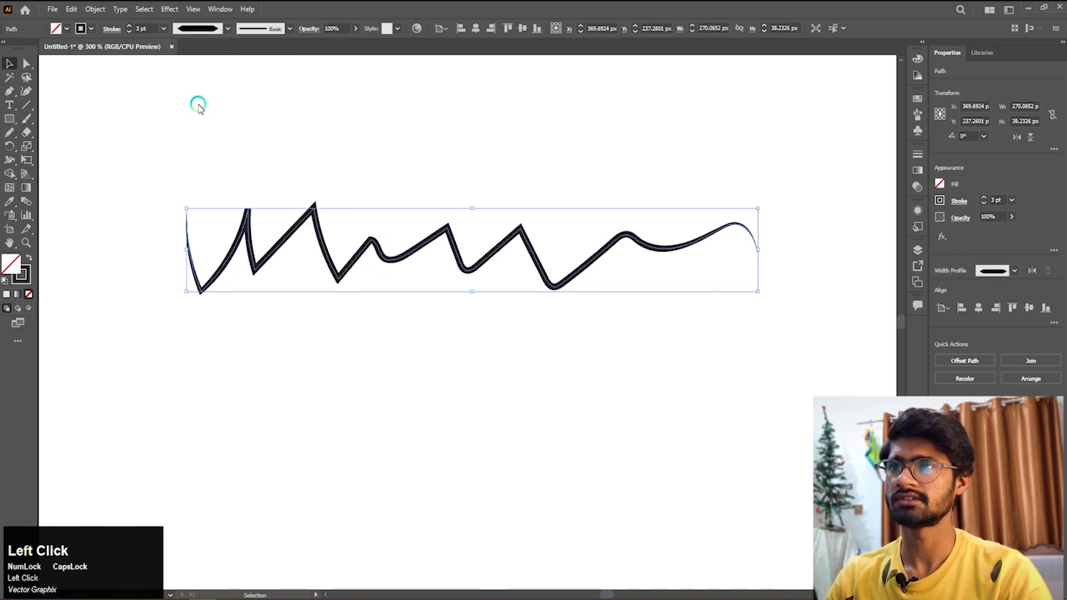
# Step: Apply the wedge-shaped width profile to the zigzag line and inspect how its stroke tapers from end to end
pyautogui.click(226, 28)
pyautogui.click(200, 116)
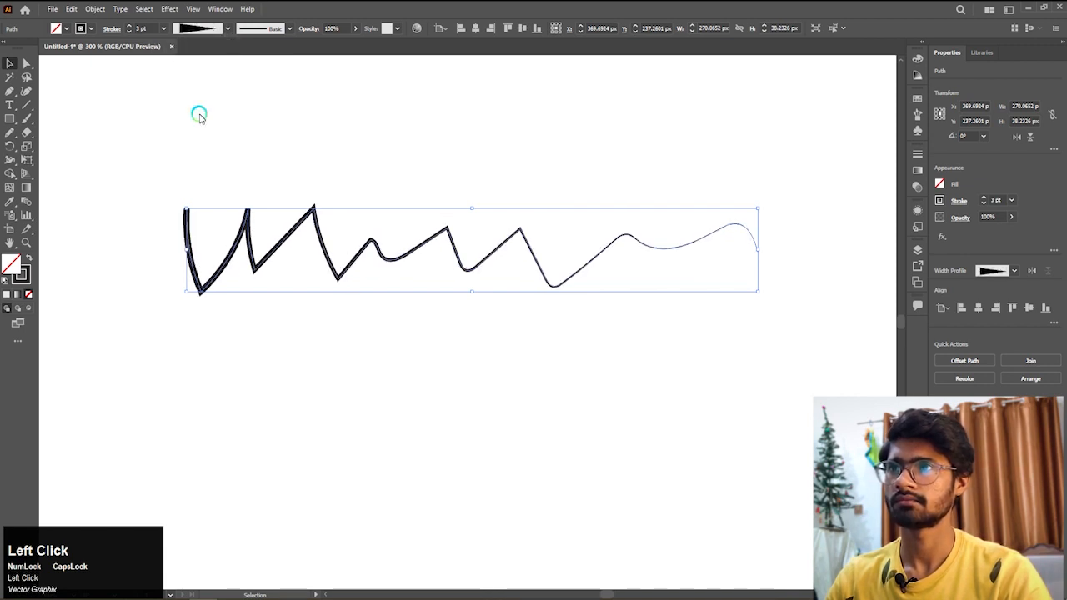
pyautogui.click(329, 151)
pyautogui.scroll(2, 676, 258)
pyautogui.scroll(-1, 452, 218)
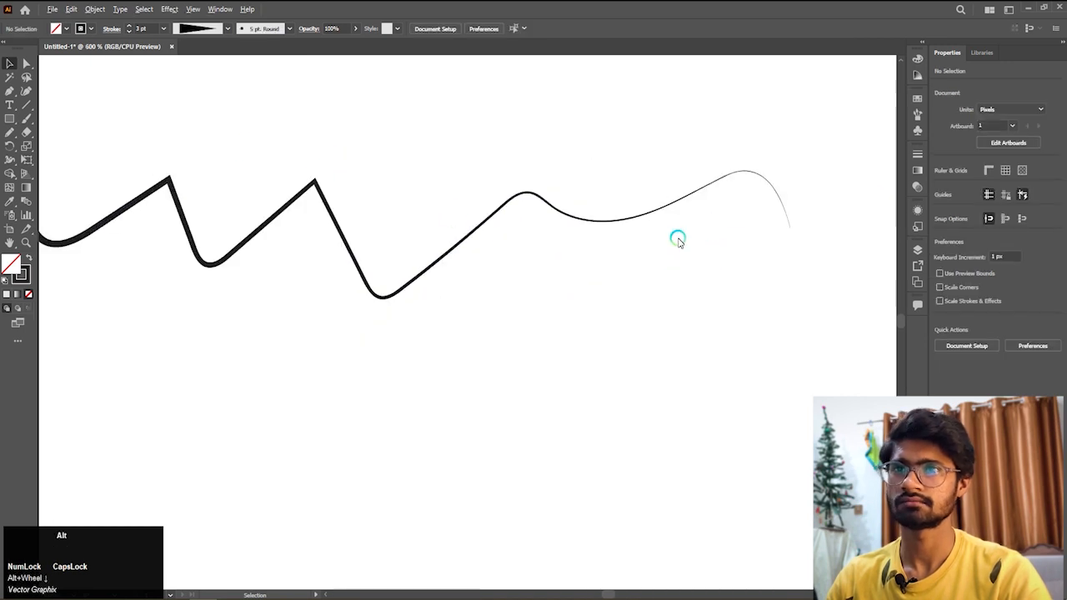
pyautogui.scroll(-1, 676, 238)
pyautogui.scroll(-1, 534, 221)
pyautogui.scroll(2, 249, 206)
pyautogui.scroll(-1, 249, 207)
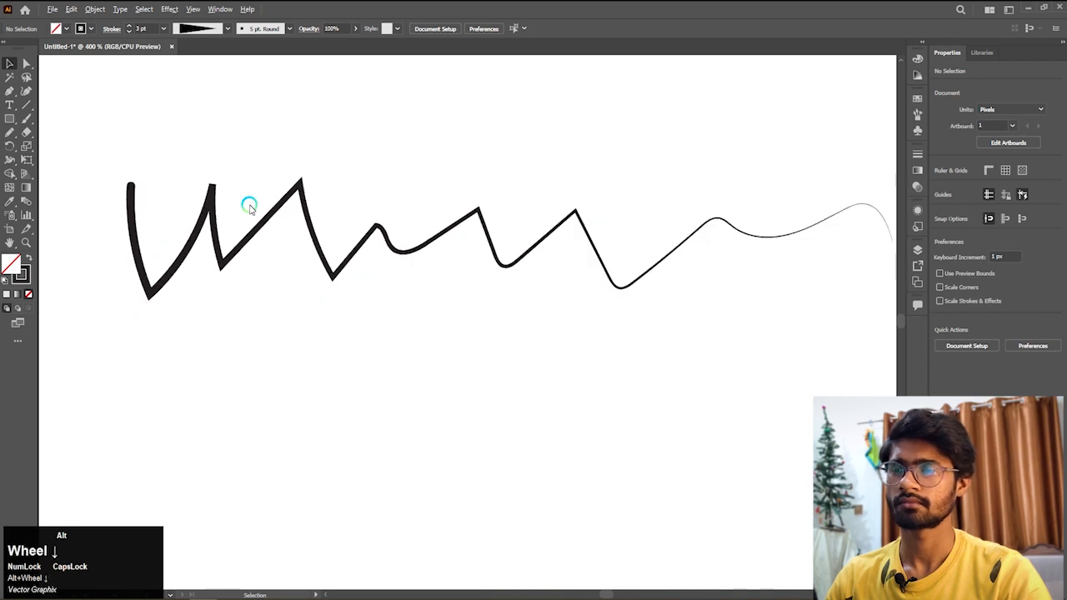
pyautogui.scroll(-1, 249, 207)
# Step: Apply the asymmetric spindle width profile to the zigzag line, followed by the dome-shaped profile
pyautogui.click(250, 222)
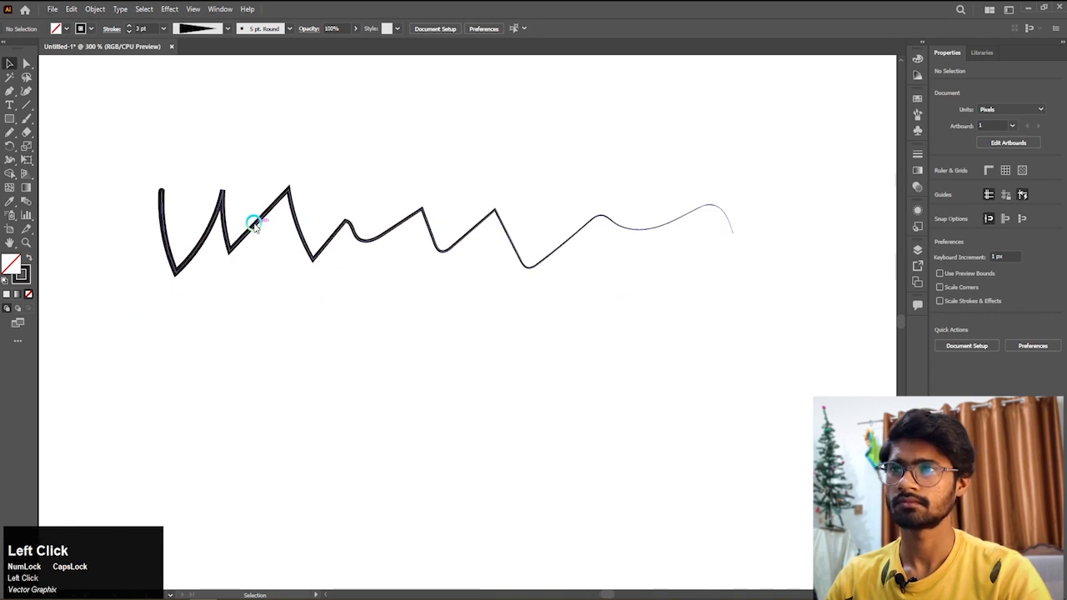
pyautogui.click(225, 29)
pyautogui.click(198, 142)
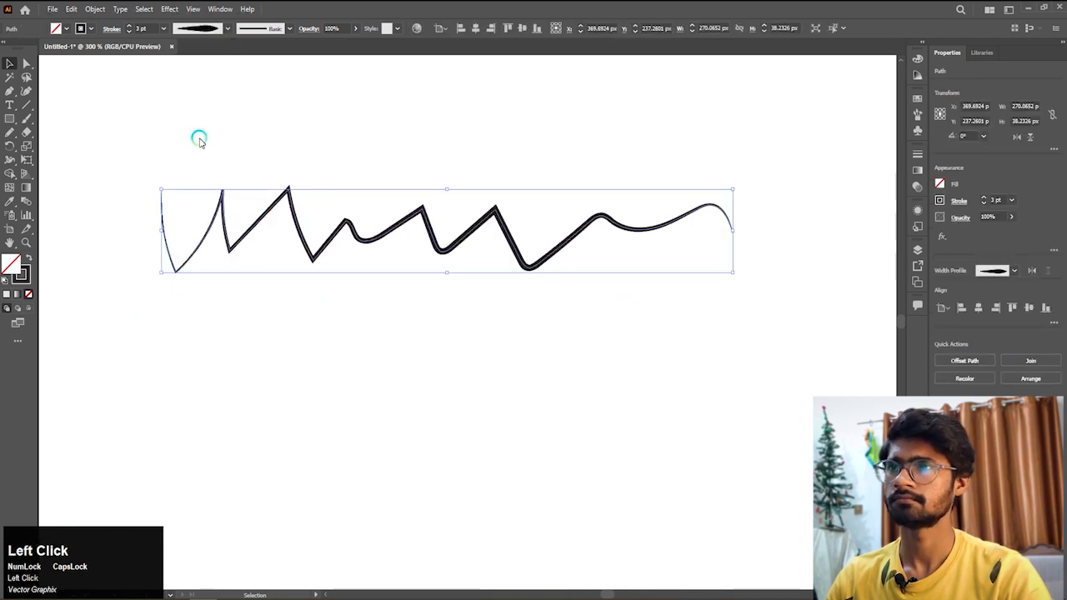
pyautogui.click(233, 30)
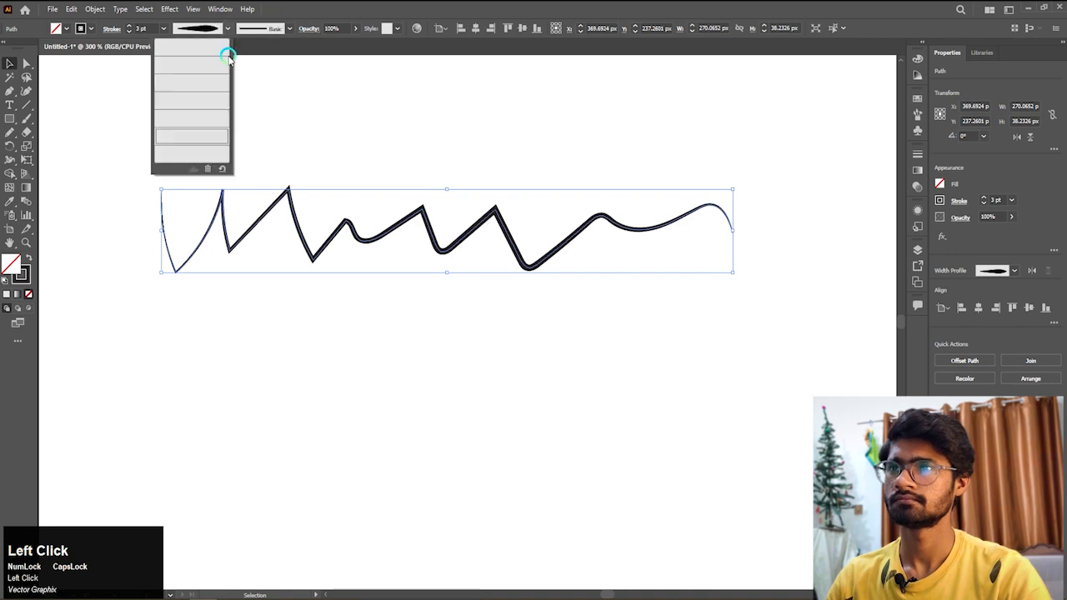
pyautogui.click(205, 158)
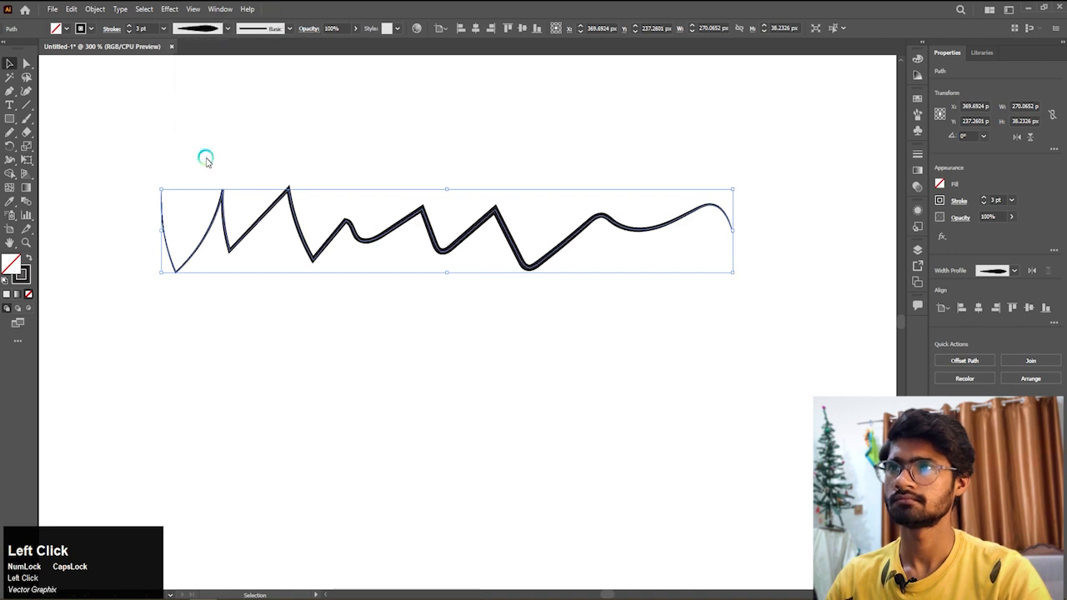
# Step: Restore the zigzag line's Uniform width profile and try the calligraphic round, 3 pt. Oval, 5 pt. Oval and 5 pt. Flat brushes on it
pyautogui.click(228, 30)
pyautogui.click(198, 52)
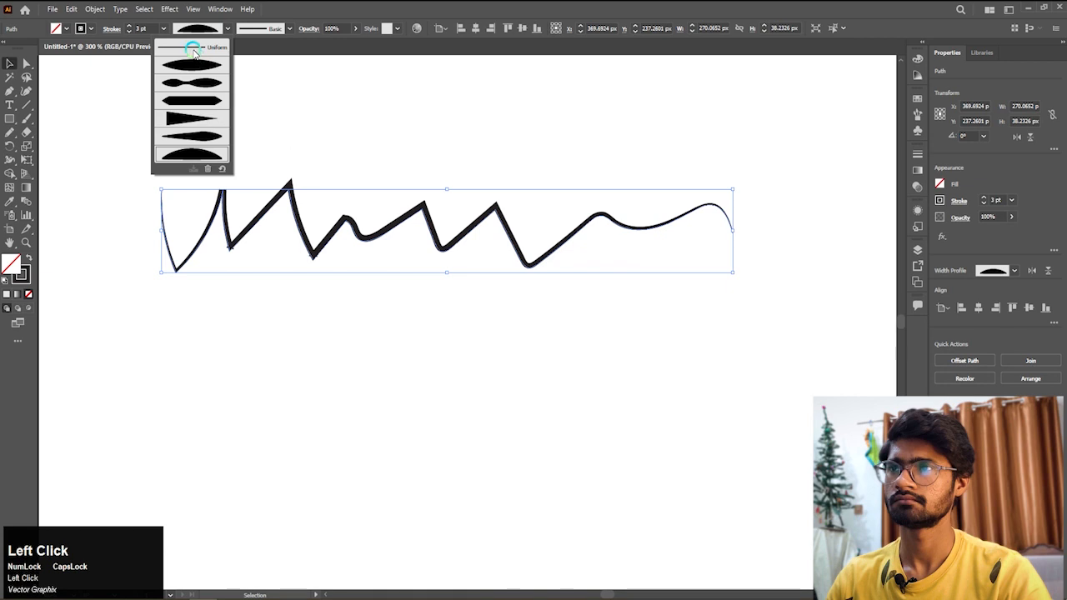
pyautogui.click(289, 28)
pyautogui.click(223, 55)
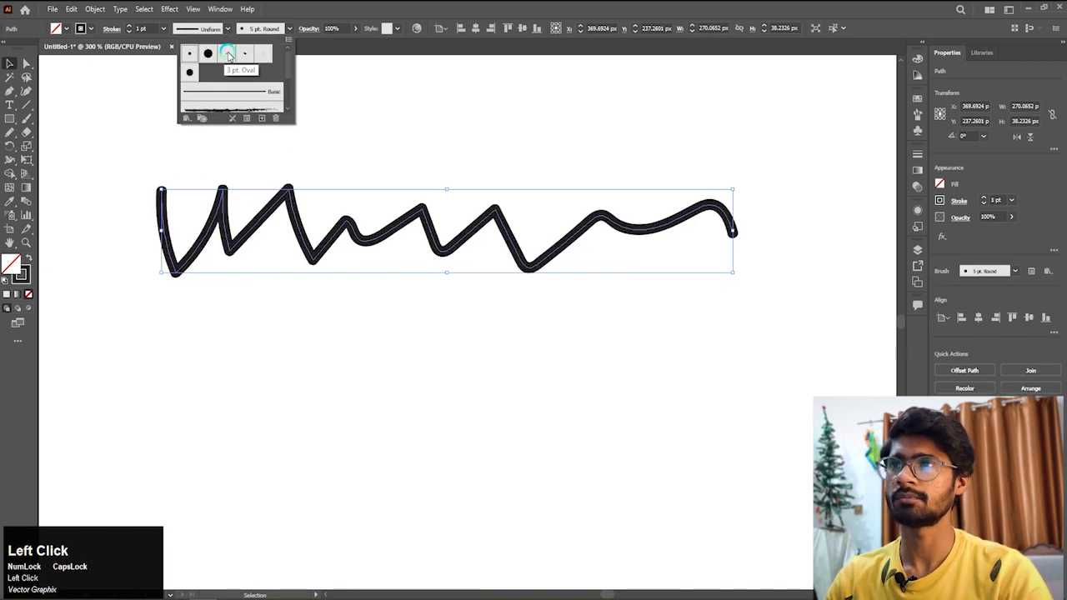
pyautogui.click(209, 54)
pyautogui.click(227, 54)
pyautogui.click(242, 55)
pyautogui.click(268, 56)
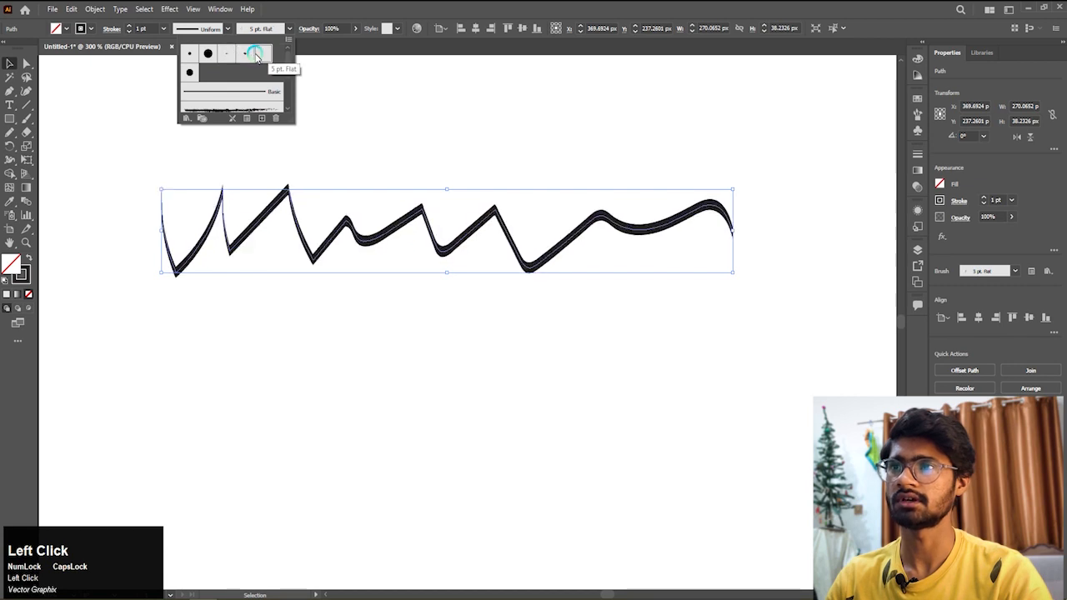
pyautogui.click(242, 54)
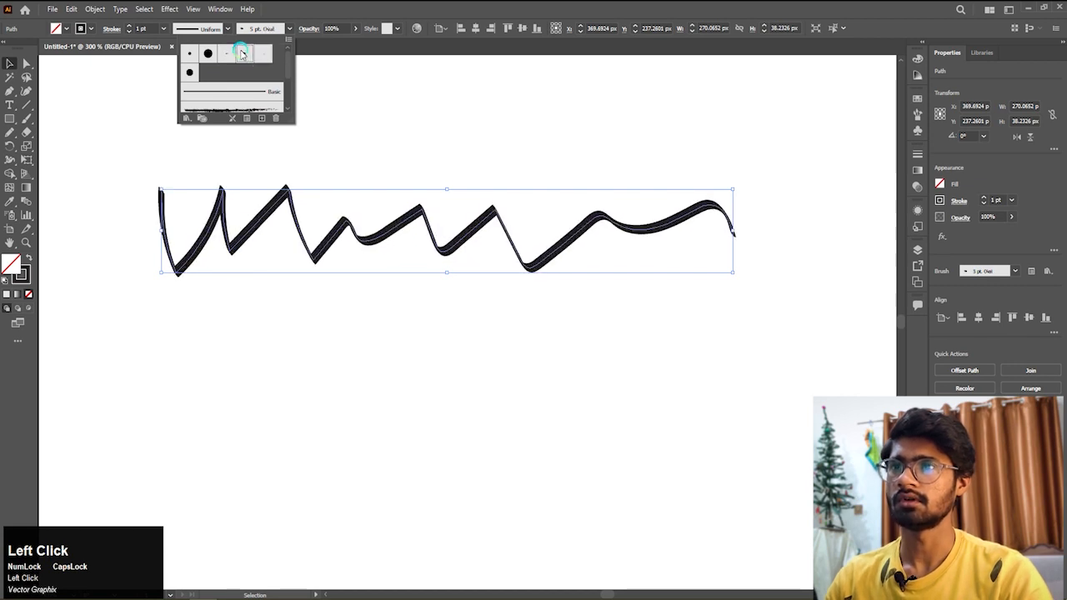
pyautogui.click(263, 54)
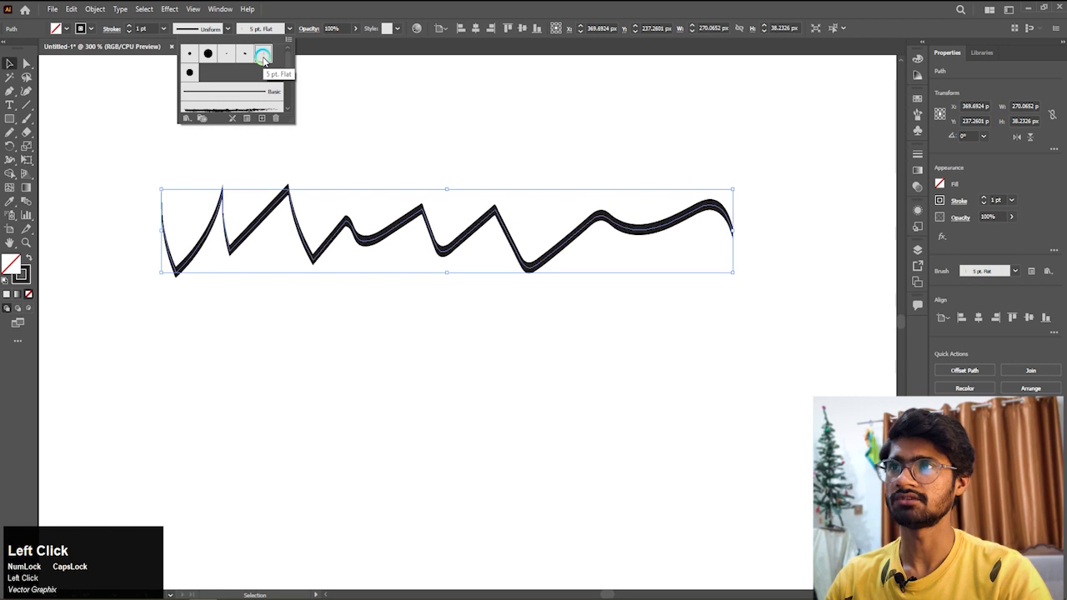
pyautogui.click(226, 55)
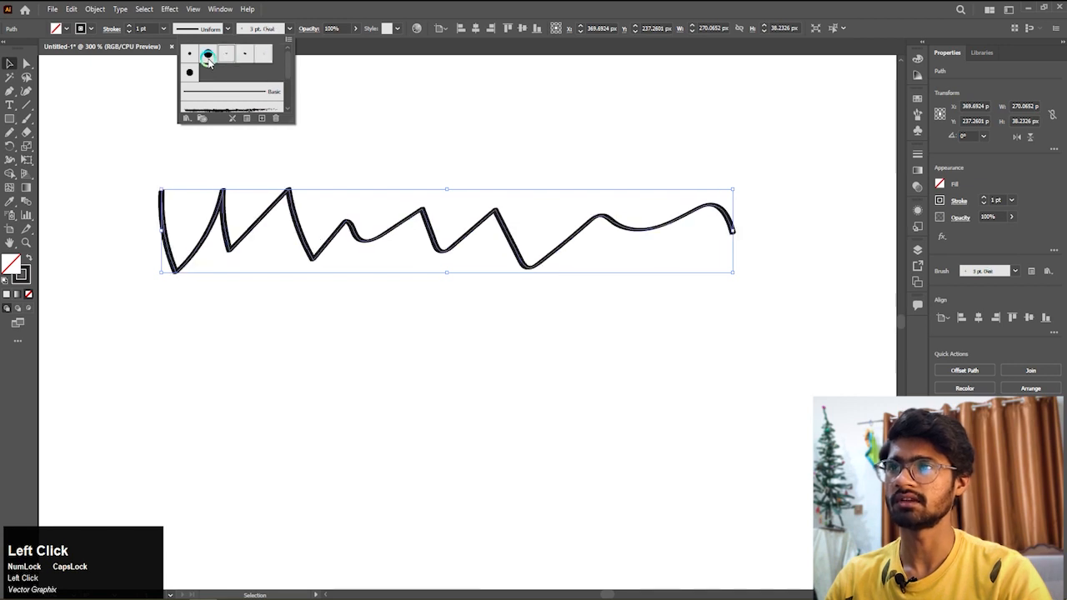
# Step: Try the rough charcoal, orange ornamental, 6.00 bristle and denim seam brushes on the zigzag line's stroke
pyautogui.scroll(-3, 238, 77)
pyautogui.click(241, 76)
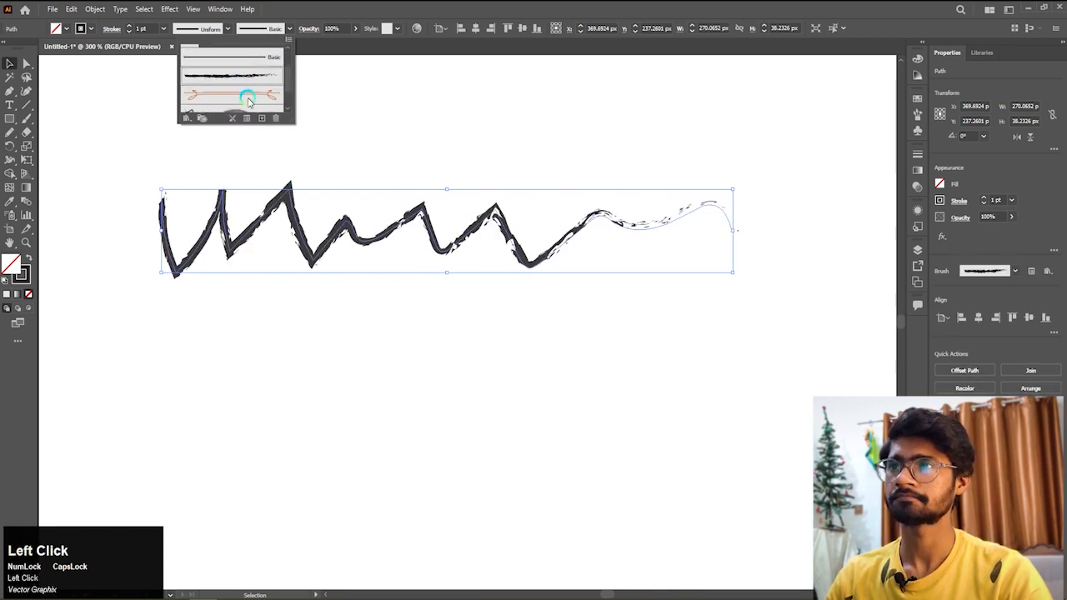
pyautogui.click(242, 98)
pyautogui.scroll(-2, 240, 93)
pyautogui.click(235, 84)
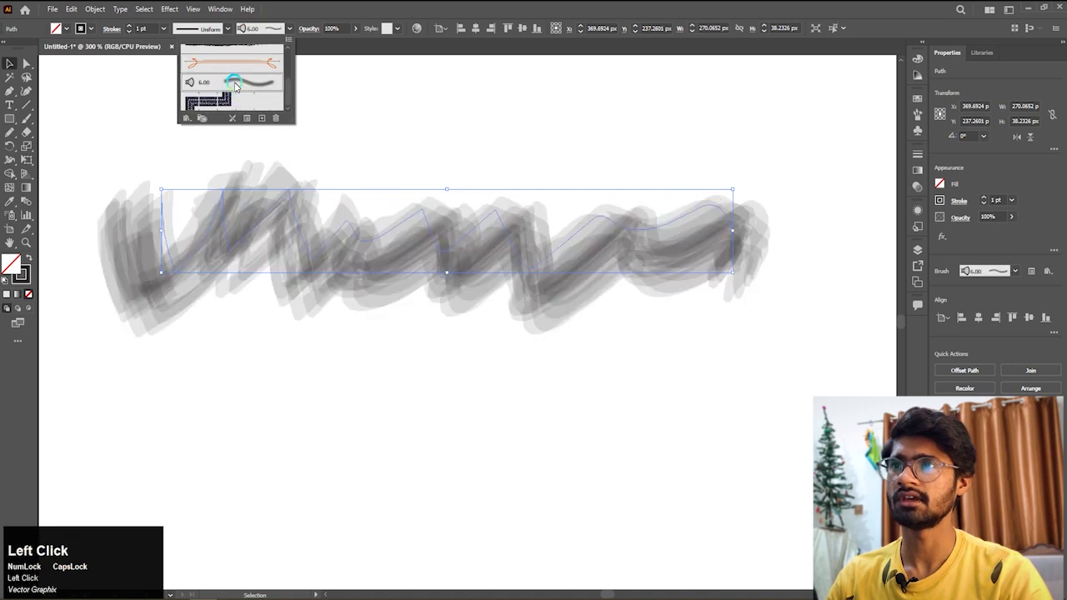
pyautogui.scroll(-1, 236, 86)
pyautogui.click(214, 100)
pyautogui.scroll(-1, 291, 98)
pyautogui.scroll(3, 231, 92)
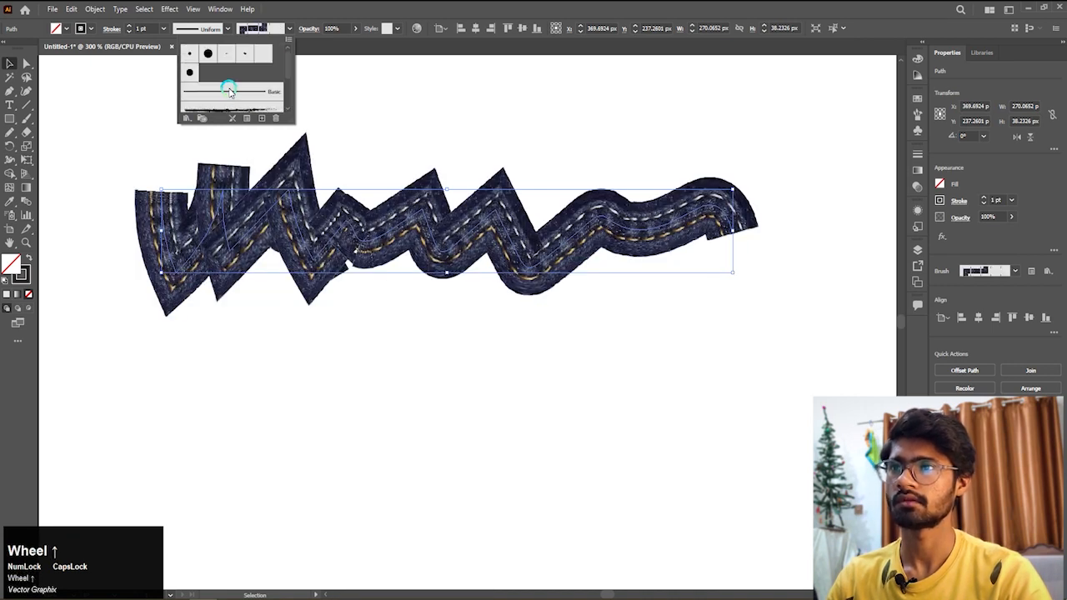
# Step: Return the zigzag line's stroke to the Basic brush and deselect the line
pyautogui.click(230, 92)
pyautogui.click(422, 117)
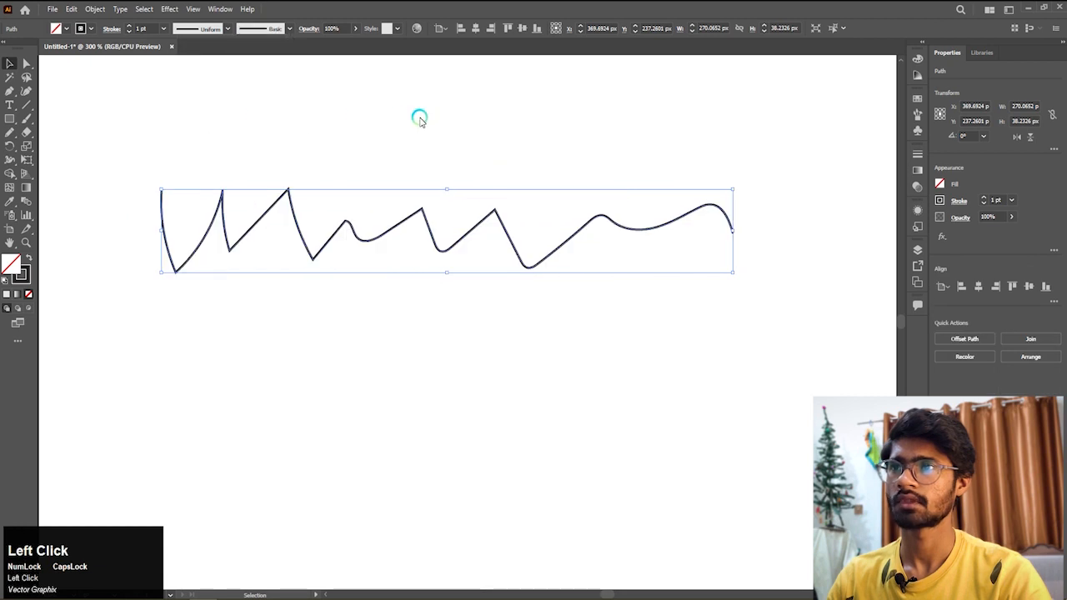
pyautogui.click(420, 119)
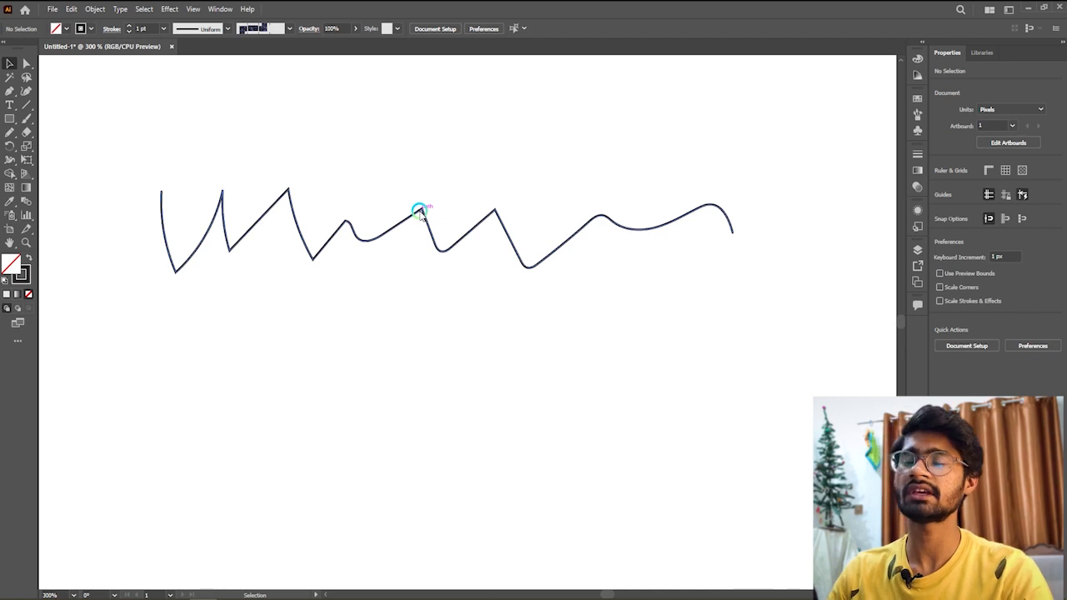
# Step: Delete the zigzag line from the canvas
pyautogui.click(359, 238)
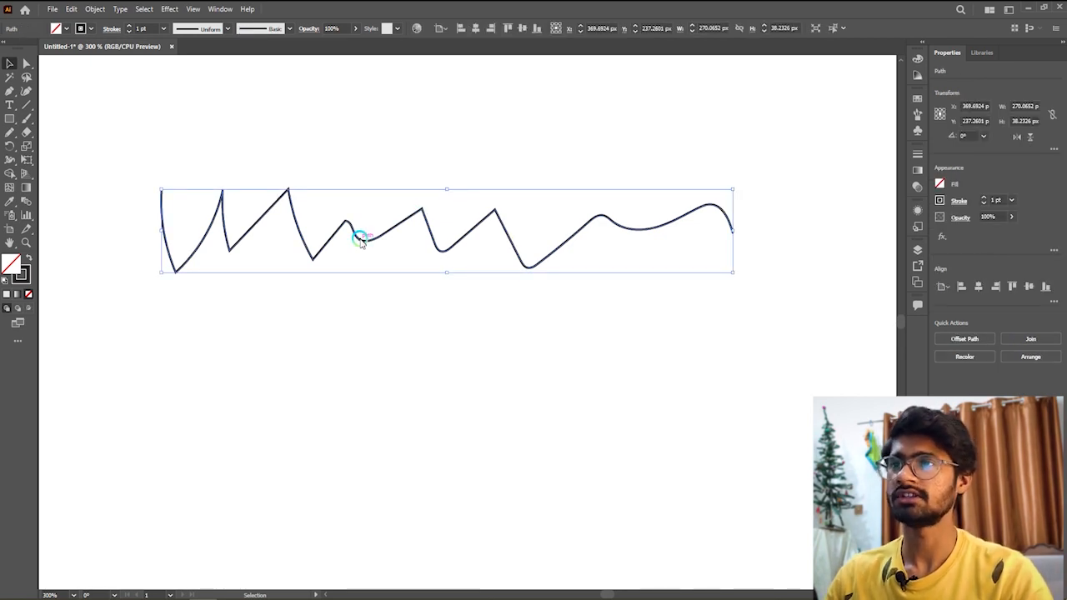
pyautogui.click(361, 240)
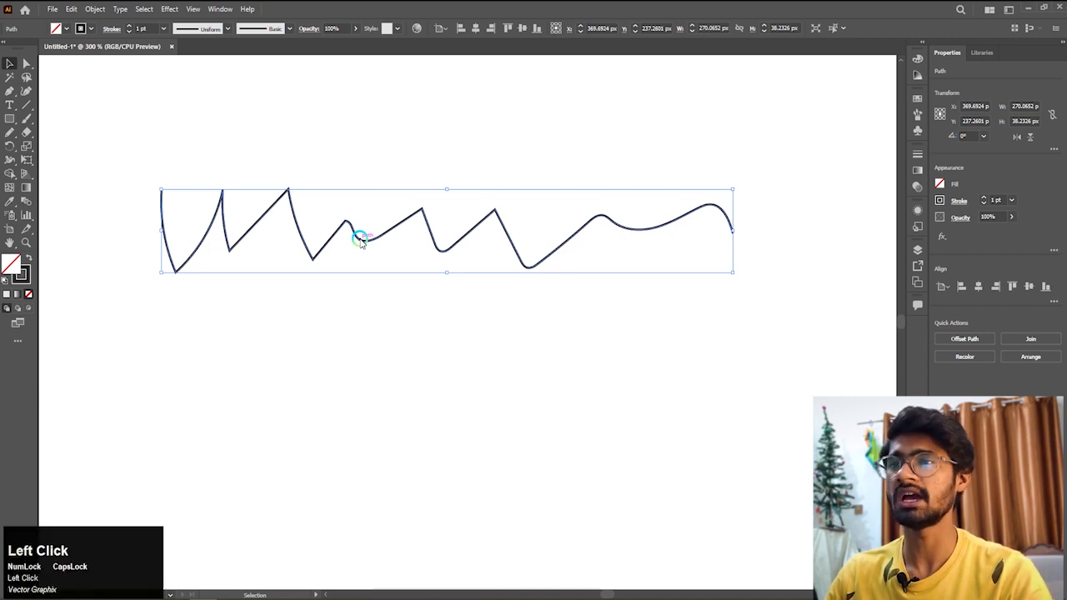
pyautogui.press('Delete')
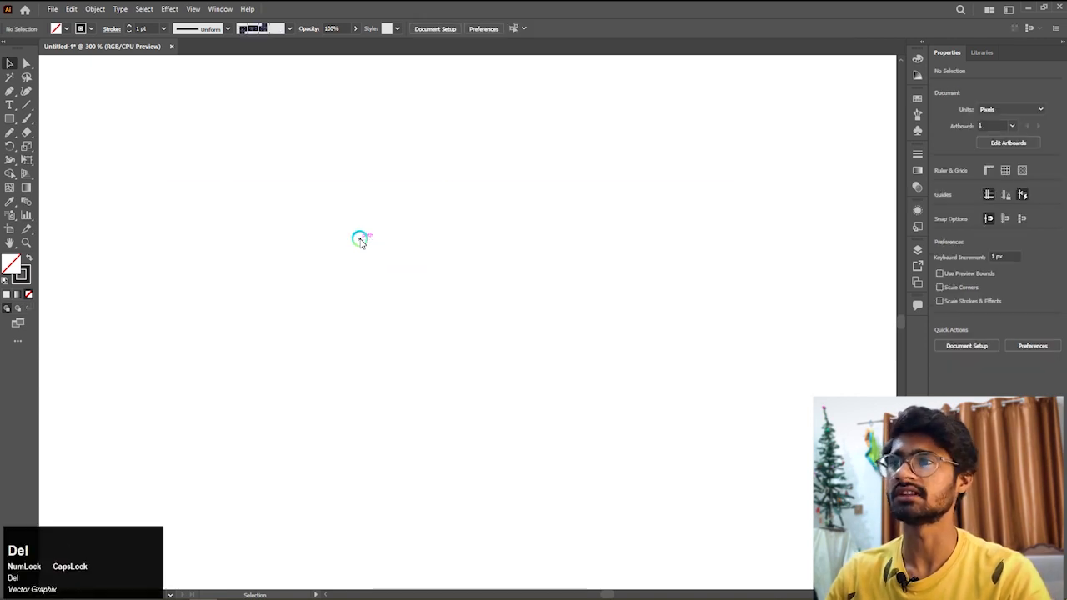
# Step: Draw a new freehand zigzag line about 132 px wide and 22 px high with the Pencil tool
pyautogui.rightClick(7, 134)
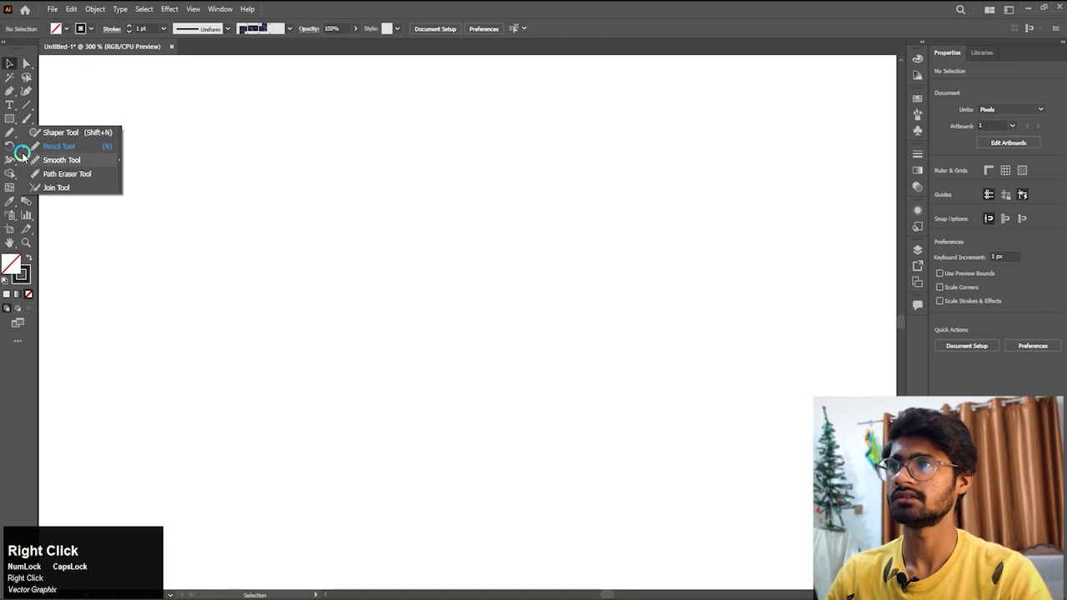
pyautogui.click(30, 147)
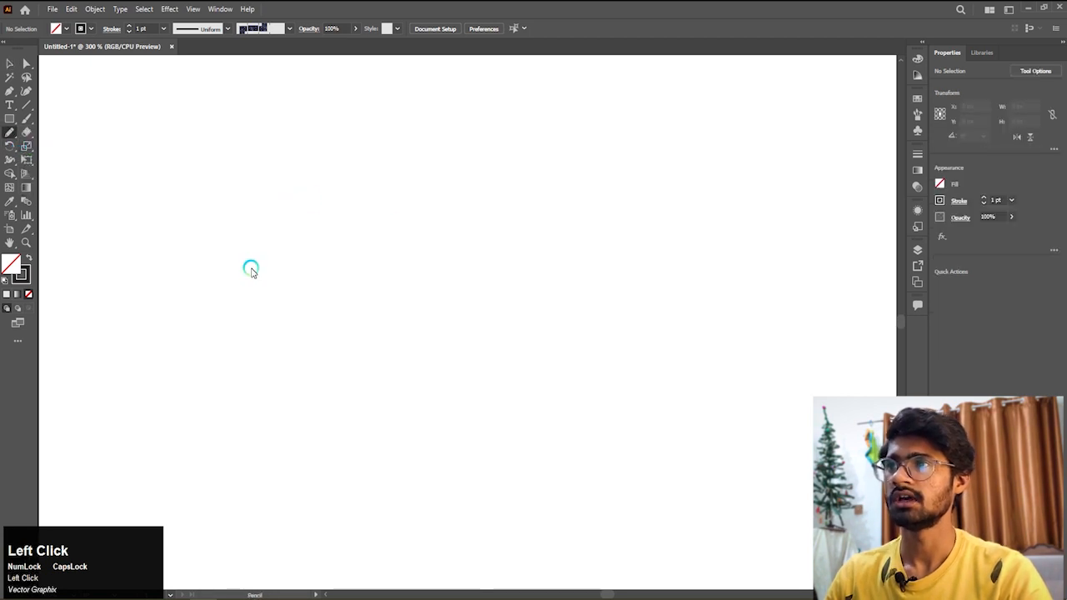
pyautogui.moveTo(252, 243)
pyautogui.mouseDown()
pyautogui.moveTo(313, 285)
pyautogui.moveTo(406, 256)
pyautogui.moveTo(526, 275)
pyautogui.mouseUp()
pyautogui.scroll(3, 341, 262)
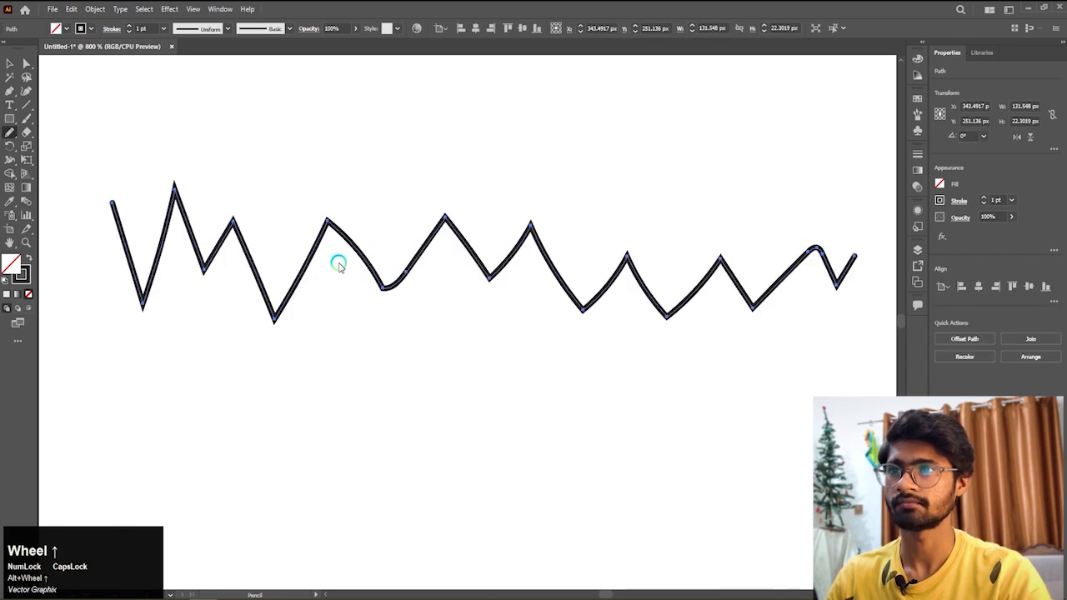
pyautogui.scroll(-1, 294, 258)
# Step: Set the new zigzag line's stroke weight to 3 pt and deselect the line
pyautogui.click(10, 65)
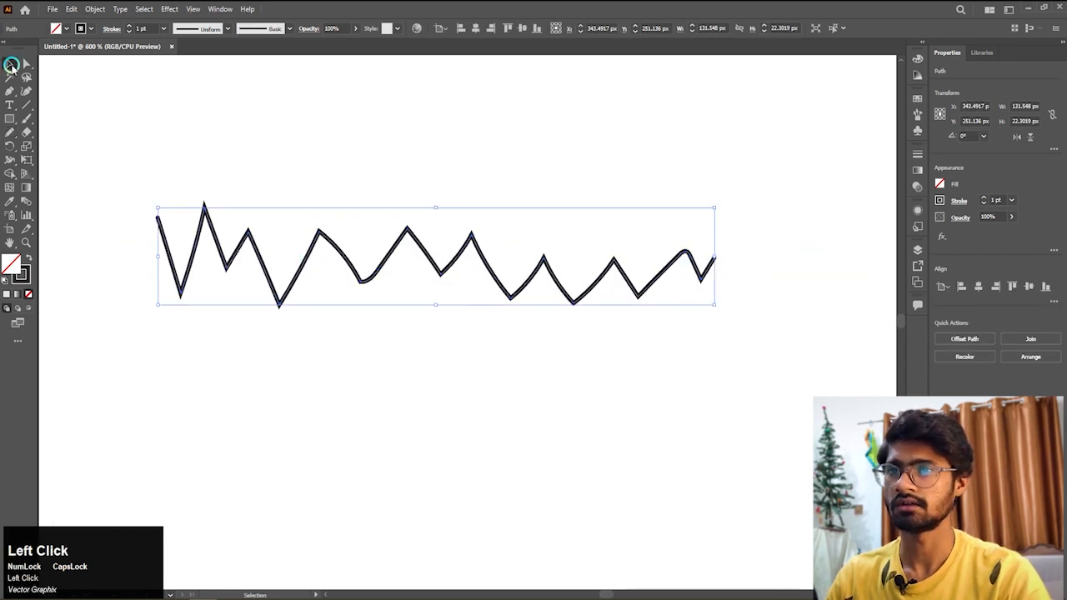
pyautogui.click(131, 26)
pyautogui.click(130, 27)
pyautogui.click(130, 27)
pyautogui.click(130, 26)
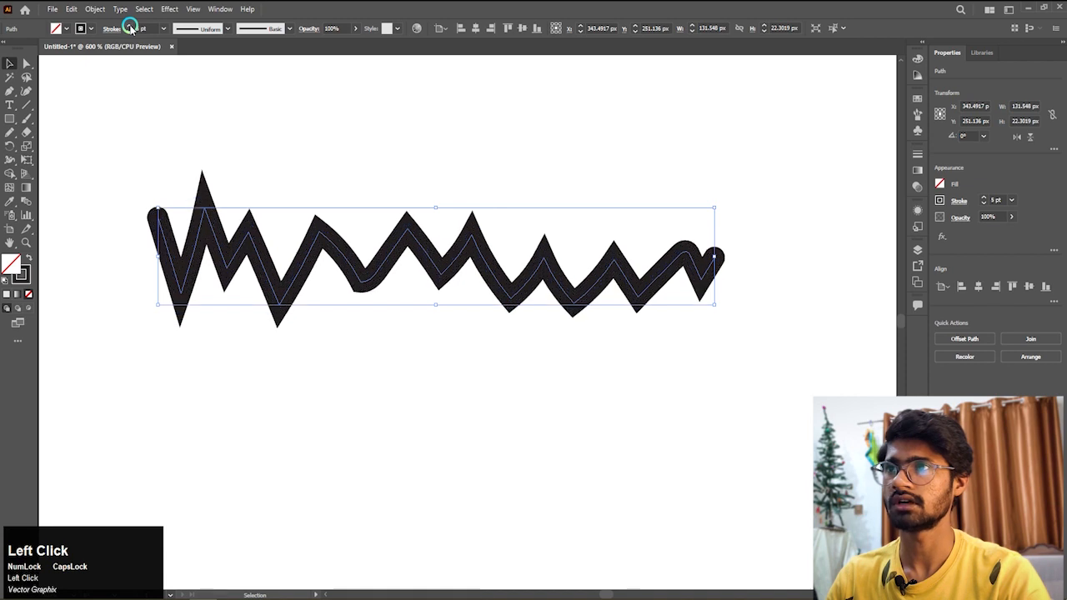
pyautogui.click(125, 31)
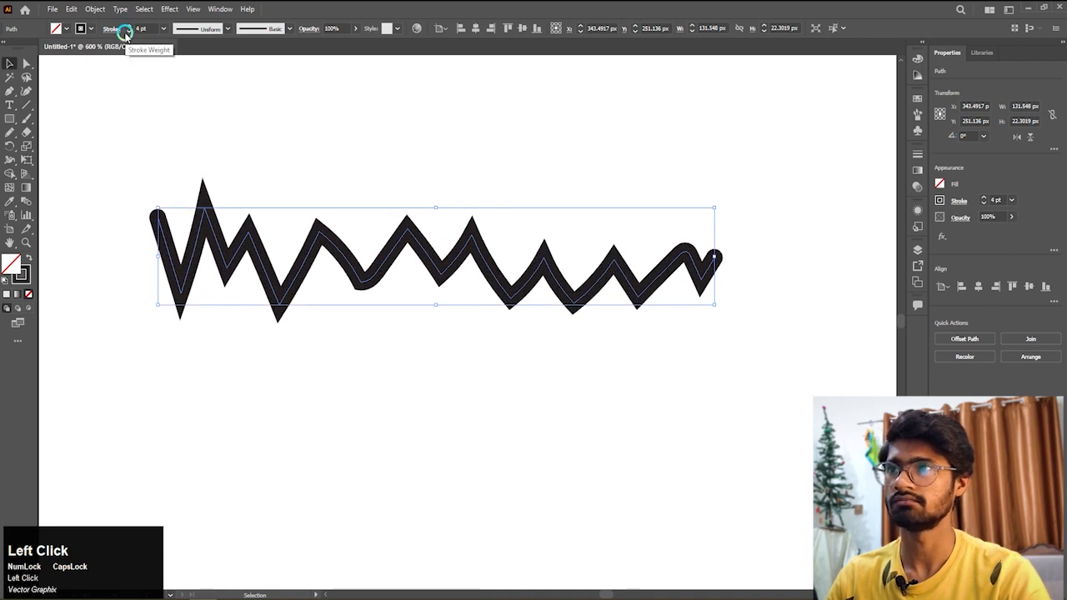
pyautogui.click(125, 31)
pyautogui.click(255, 269)
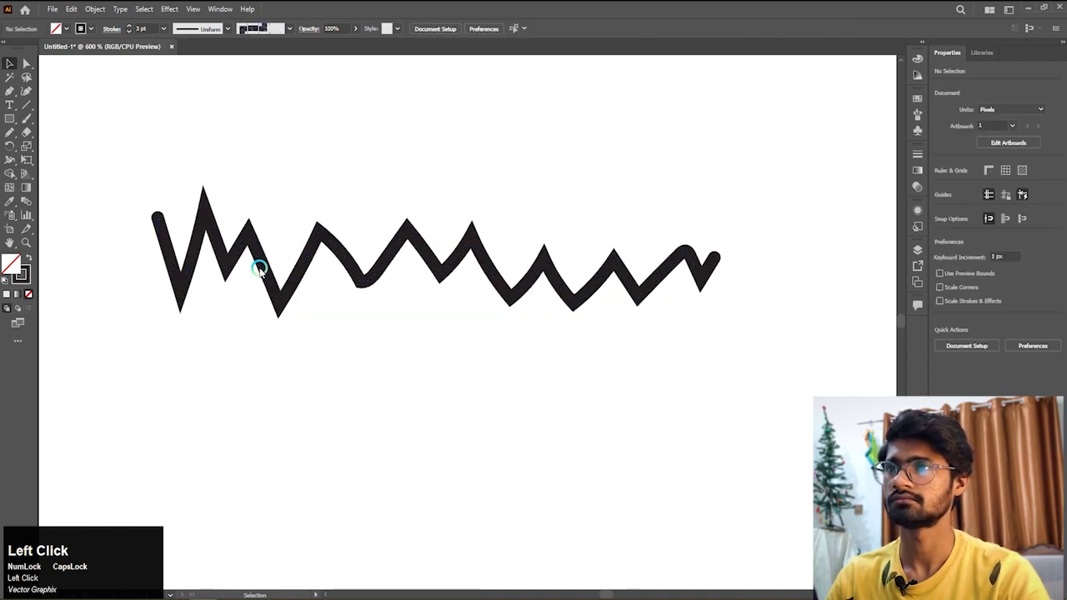
# Step: Round off the sharp peaks and valleys along the left half of the zigzag line with the Smooth tool
pyautogui.click(264, 266)
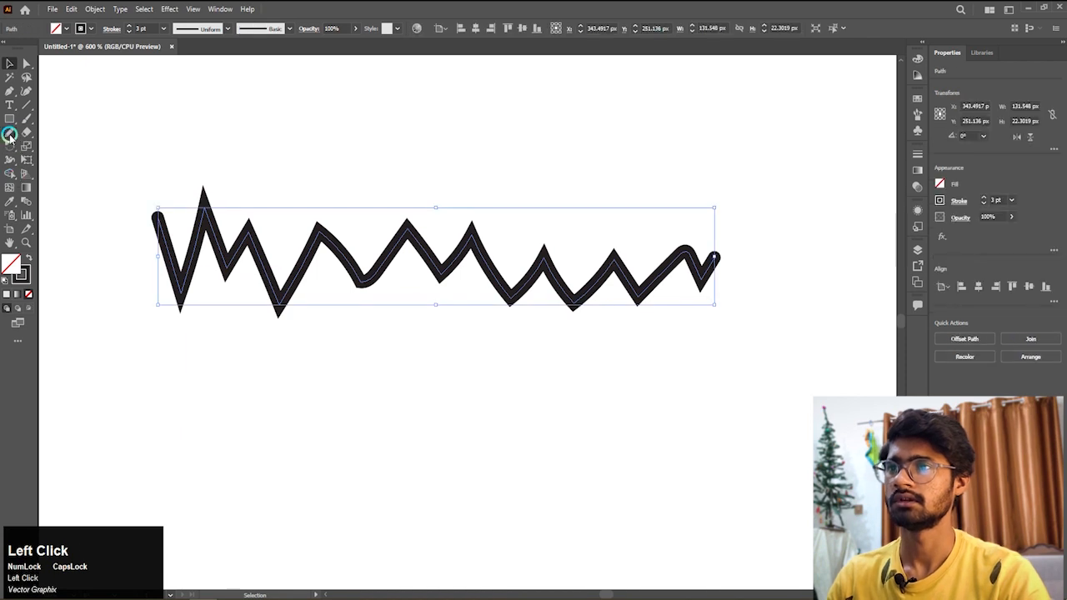
pyautogui.rightClick(10, 142)
pyautogui.click(61, 160)
pyautogui.scroll(1, 132, 143)
pyautogui.moveTo(227, 230); pyautogui.dragTo(239, 253)
pyautogui.scroll(1, 233, 255)
pyautogui.scroll(2, 233, 256)
pyautogui.moveTo(291, 319)
pyautogui.mouseDown()
pyautogui.moveTo(307, 312)
pyautogui.moveTo(314, 324)
pyautogui.mouseUp()
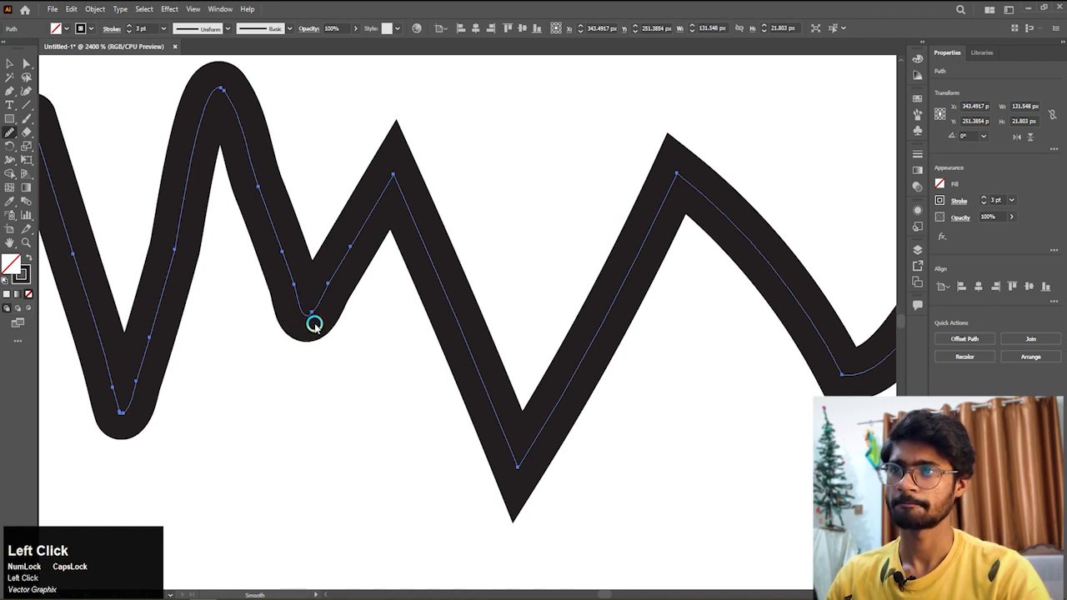
pyautogui.moveTo(392, 171); pyautogui.dragTo(392, 172)
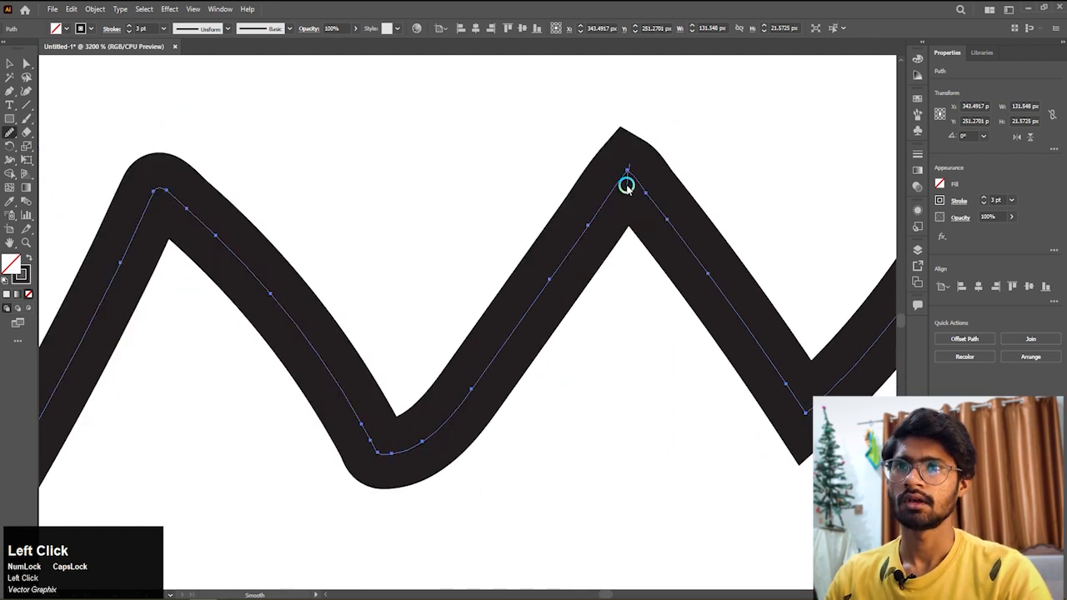
pyautogui.moveTo(626, 184); pyautogui.dragTo(631, 164)
pyautogui.scroll(4, 478, 158)
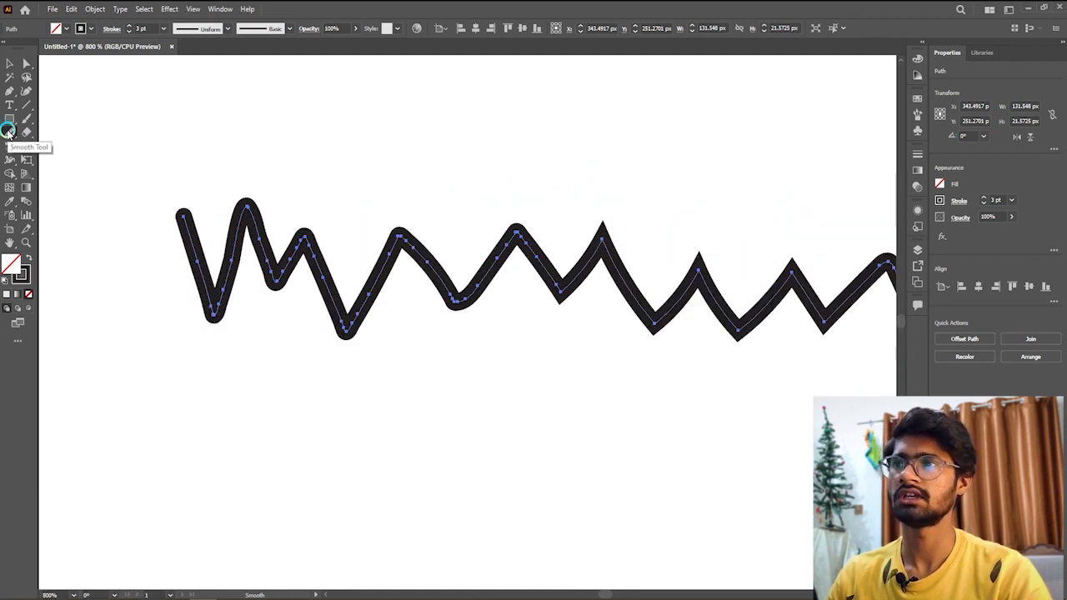
# Step: Select the smoothed zigzag line as a whole object and delete it
pyautogui.rightClick(7, 132)
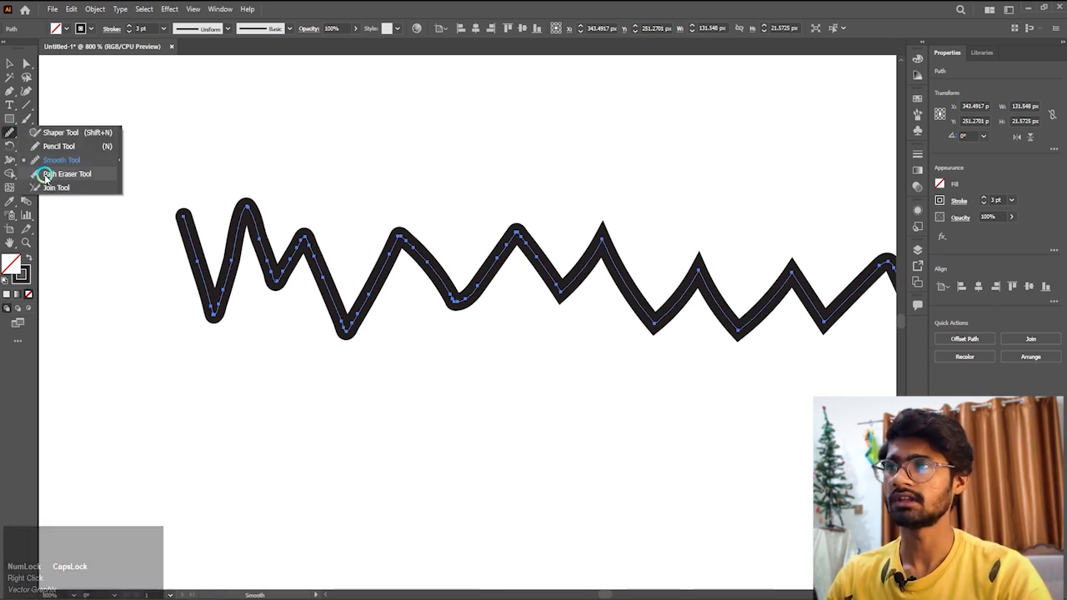
pyautogui.click(7, 60)
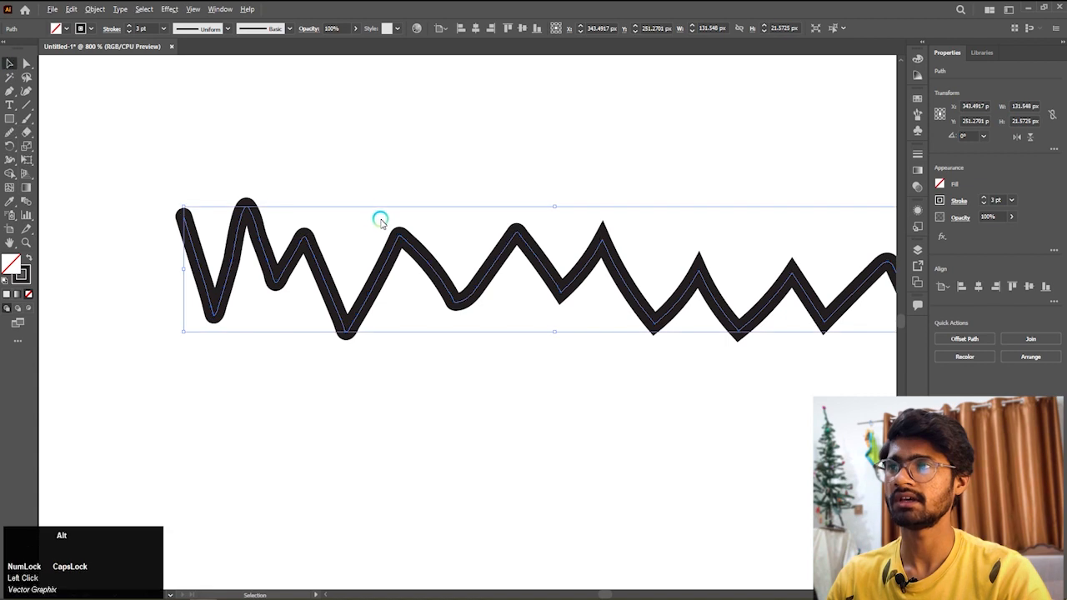
pyautogui.scroll(-1, 335, 210)
pyautogui.press('Delete')
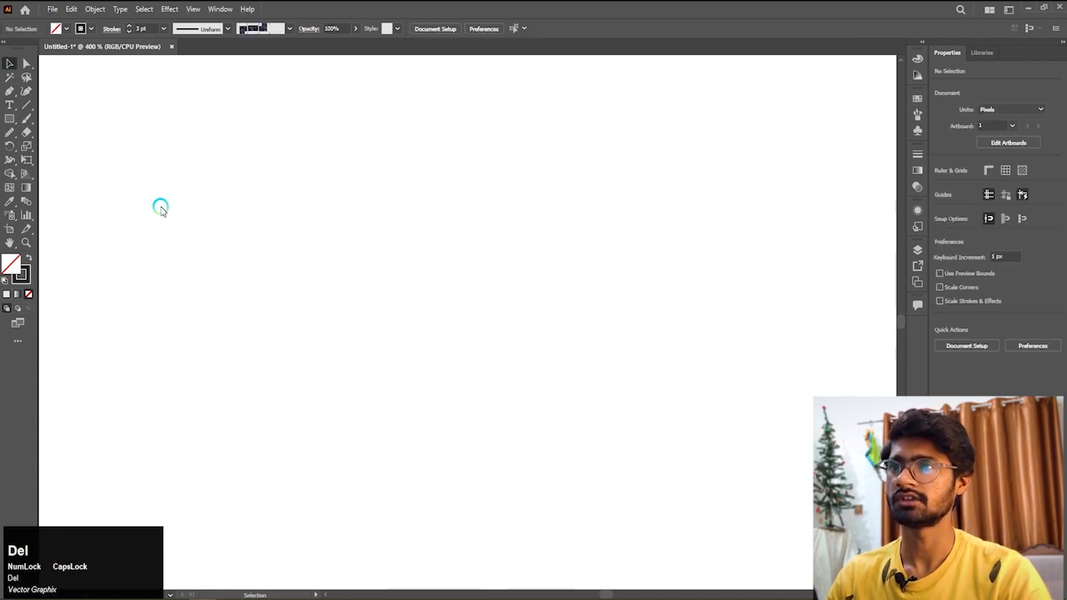
# Step: Draw a square about 44.7 px wide outward from its centre with the Rectangle tool
pyautogui.click(9, 118)
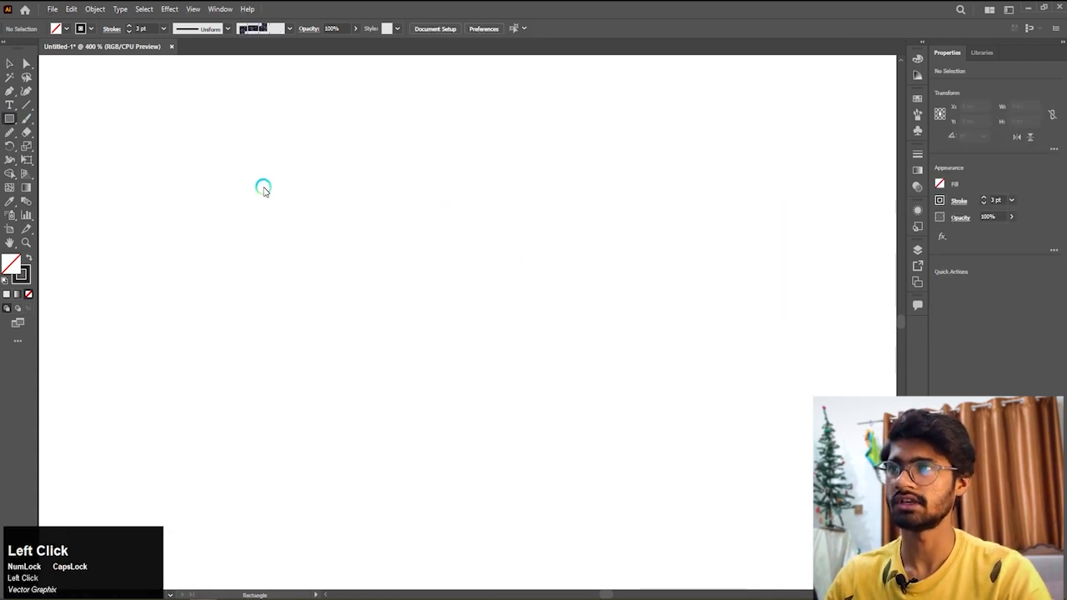
pyautogui.moveTo(356, 235); pyautogui.dragTo(399, 300)
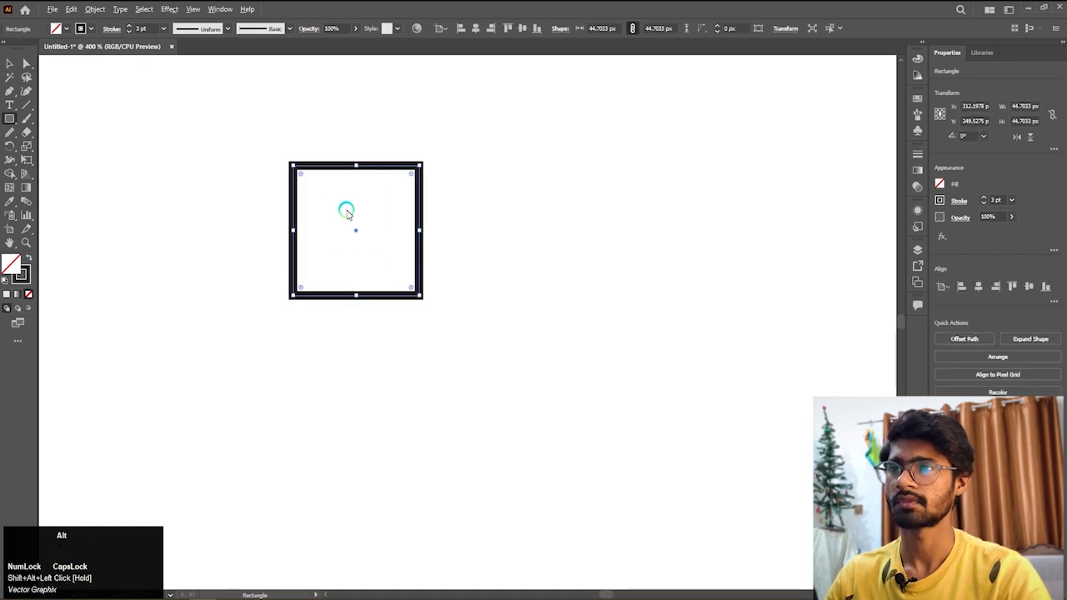
pyautogui.scroll(1, 347, 211)
pyautogui.scroll(1, 347, 211)
# Step: Select the square and erase a short segment from its top edge and another from its right edge with the Path Eraser tool
pyautogui.click(11, 61)
pyautogui.click(422, 126)
pyautogui.click(414, 165)
pyautogui.rightClick(12, 134)
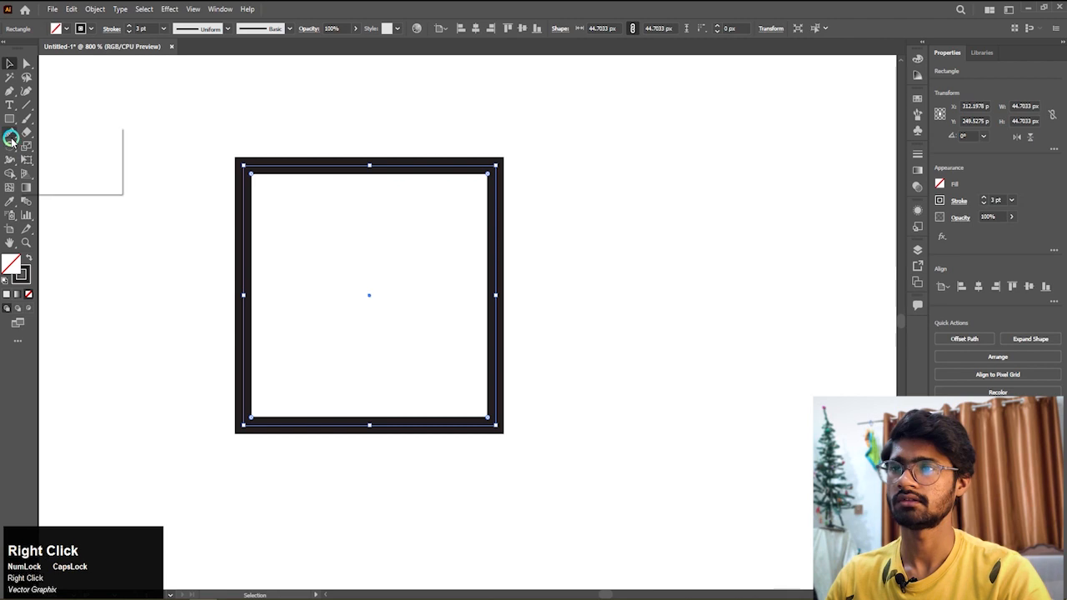
pyautogui.click(34, 175)
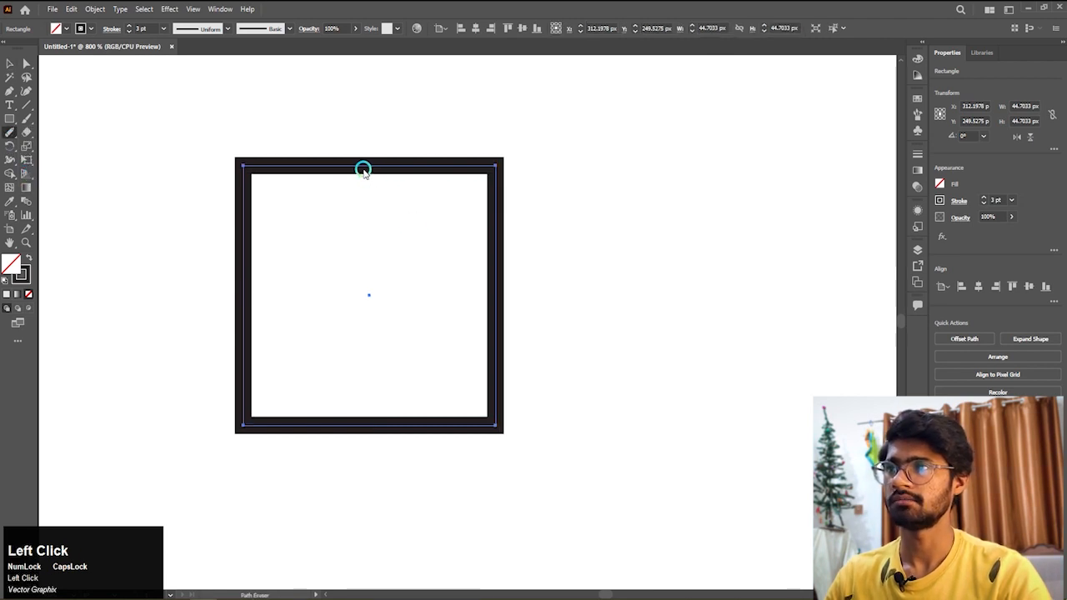
pyautogui.moveTo(359, 163)
pyautogui.mouseDown()
pyautogui.moveTo(359, 173)
pyautogui.moveTo(416, 182)
pyautogui.moveTo(422, 161)
pyautogui.moveTo(422, 176)
pyautogui.mouseUp()
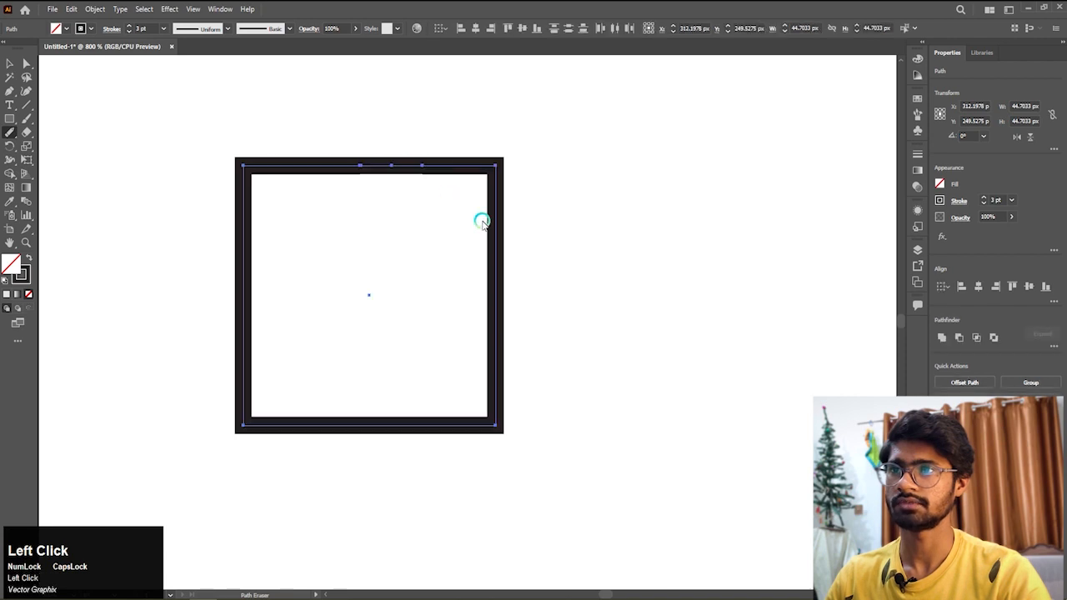
pyautogui.moveTo(496, 260)
pyautogui.mouseDown()
pyautogui.moveTo(495, 326)
pyautogui.moveTo(507, 322)
pyautogui.mouseUp()
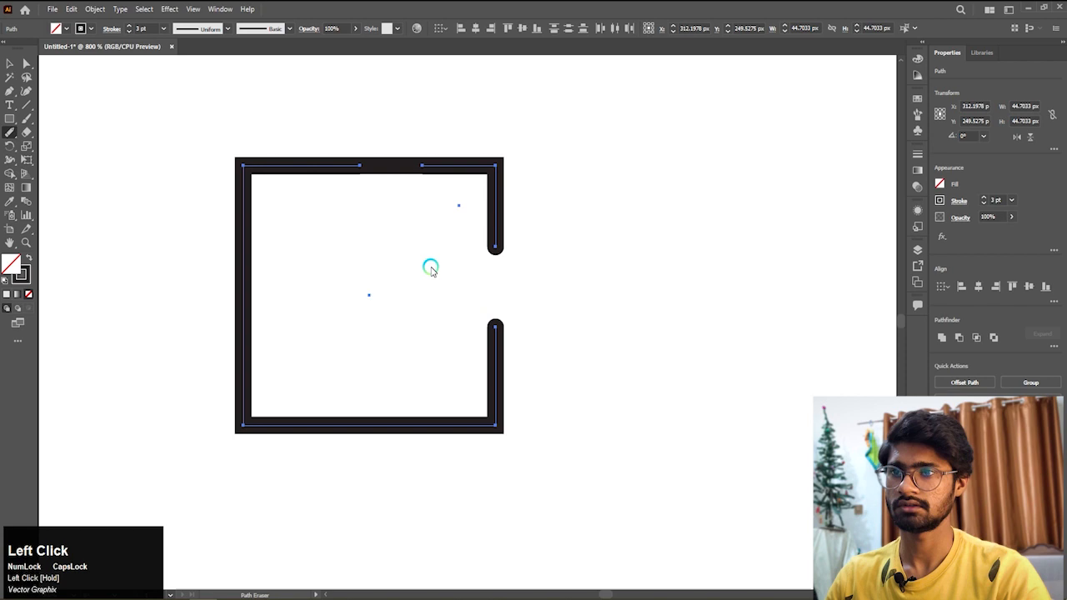
pyautogui.scroll(1, 430, 263)
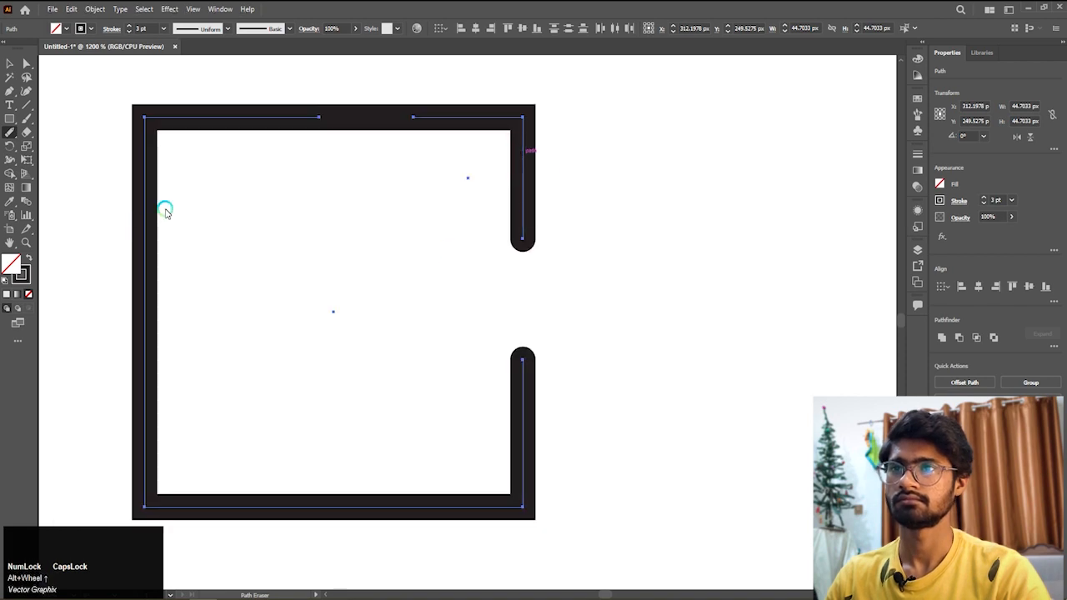
# Step: Erase a middle segment from the square's left edge and another from its bottom edge with the Path Eraser tool
pyautogui.moveTo(149, 210)
pyautogui.mouseDown()
pyautogui.moveTo(139, 422)
pyautogui.moveTo(149, 459)
pyautogui.mouseUp()
pyautogui.scroll(-1, 414, 222)
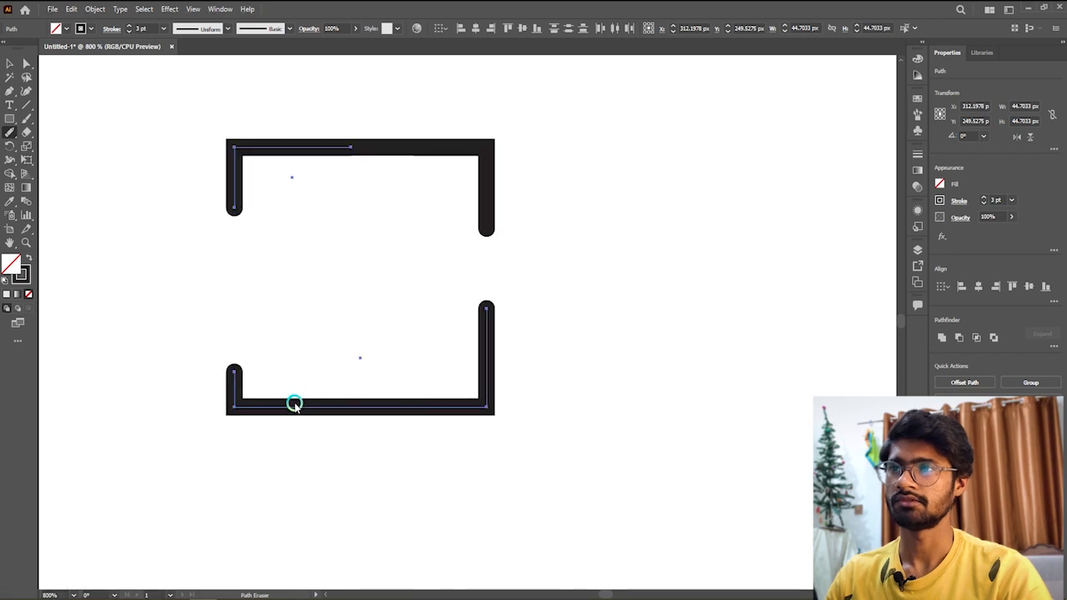
pyautogui.moveTo(296, 406); pyautogui.dragTo(459, 408)
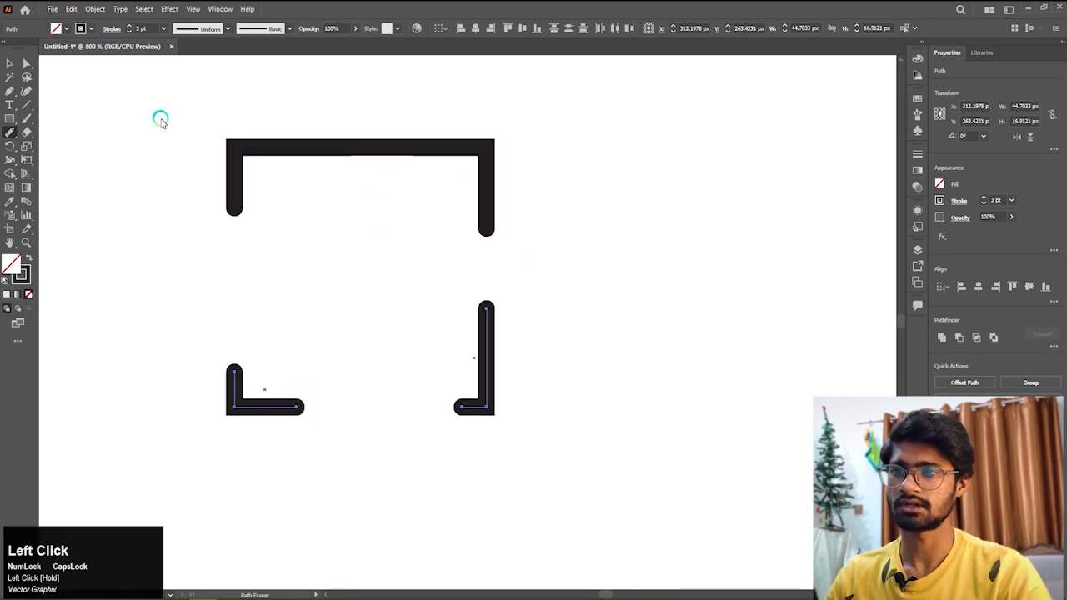
# Step: Select the short leftover segment in the middle of the top edge and move it straight down inside the square
pyautogui.press('v')
pyautogui.click(407, 148)
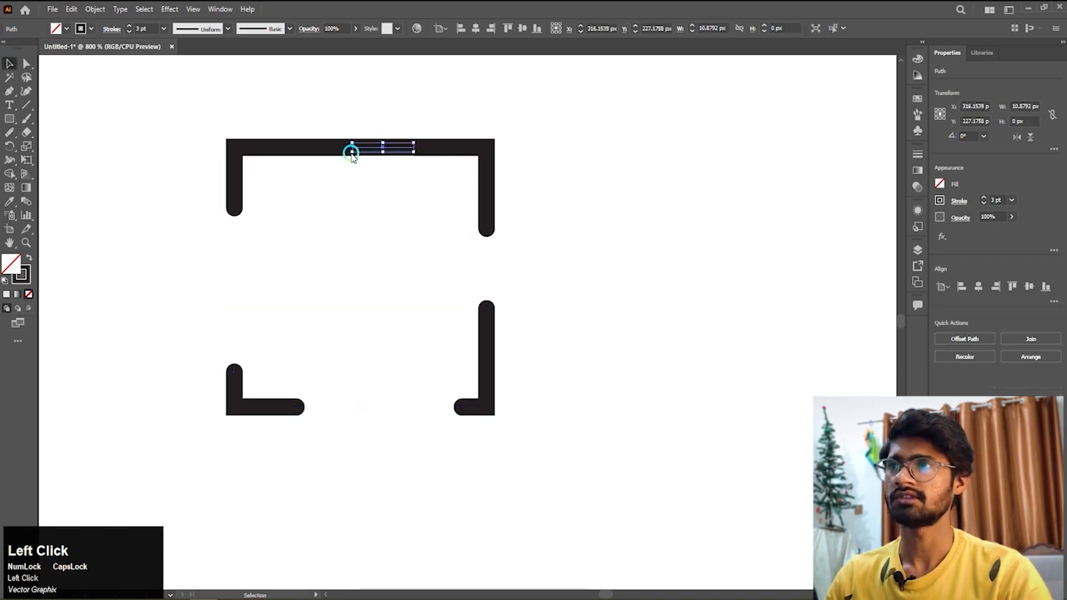
pyautogui.click(288, 148)
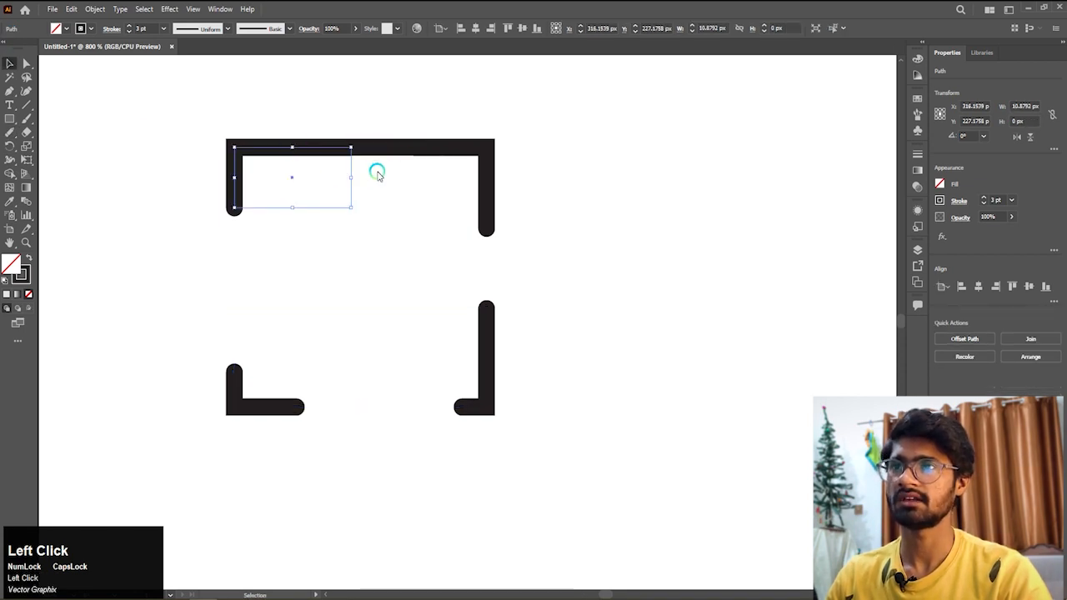
pyautogui.click(429, 153)
pyautogui.click(389, 148)
pyautogui.click(317, 148)
pyautogui.click(341, 148)
pyautogui.click(364, 148)
pyautogui.scroll(3, 369, 150)
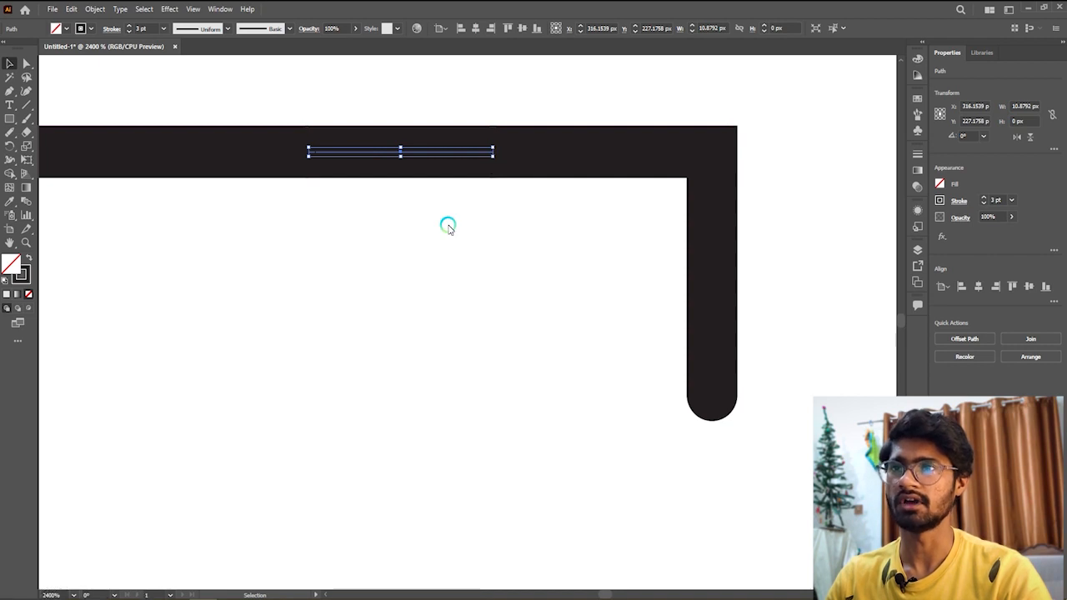
pyautogui.moveTo(428, 157); pyautogui.dragTo(417, 279)
pyautogui.scroll(-2, 608, 264)
pyautogui.click(608, 264)
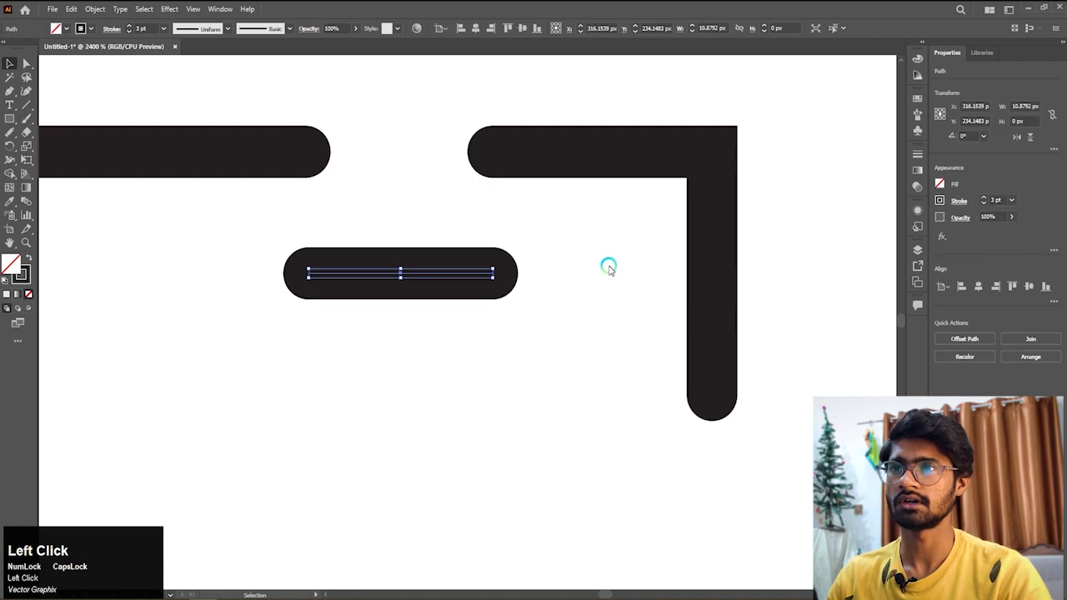
pyautogui.scroll(-2, 605, 243)
pyautogui.scroll(-1, 605, 242)
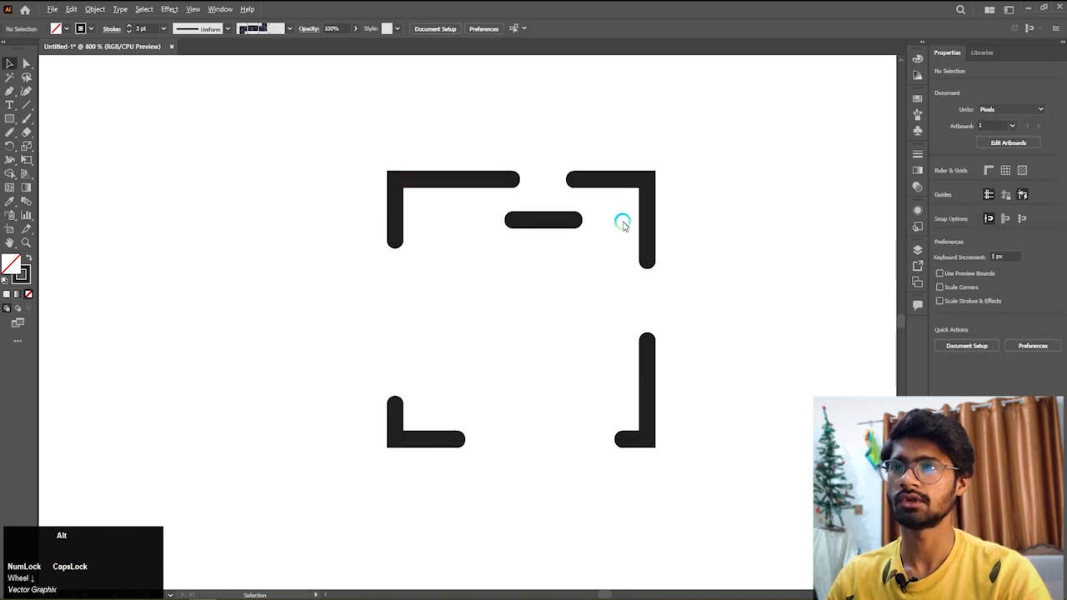
pyautogui.scroll(1, 622, 224)
pyautogui.scroll(-1, 621, 221)
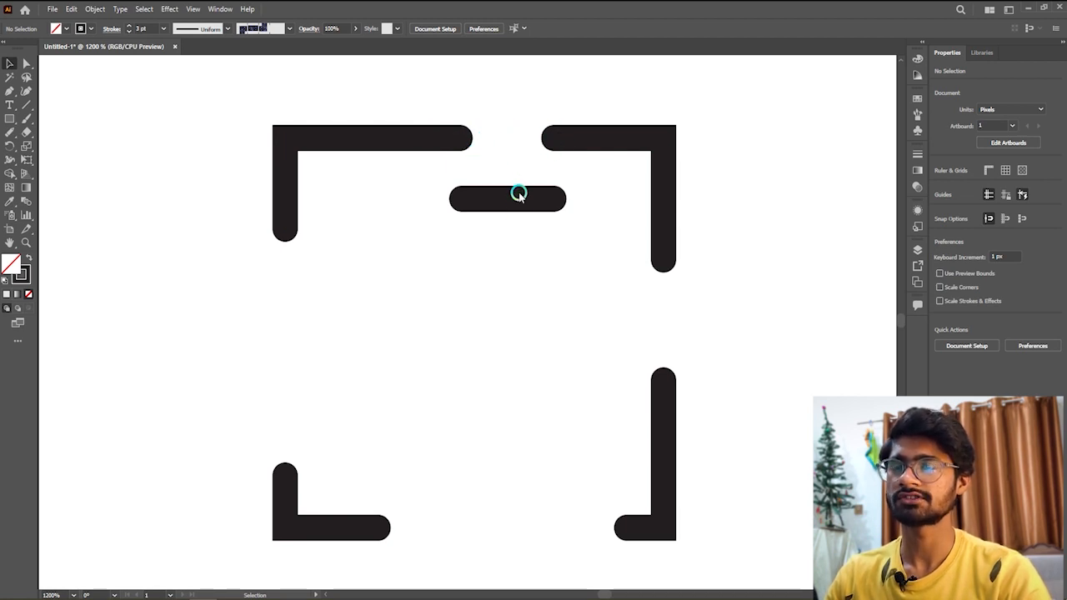
# Step: Select the top-left corner piece and cut through its vertical and horizontal arms with the Path Eraser tool
pyautogui.click(10, 132)
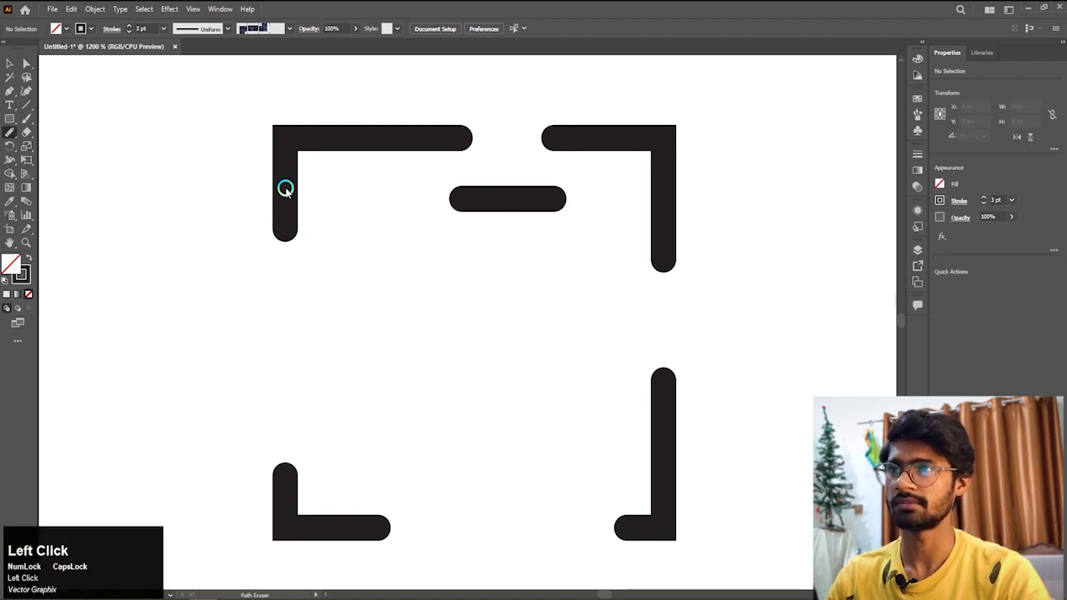
pyautogui.moveTo(278, 178); pyautogui.dragTo(306, 200)
pyautogui.keyDown('ctrl'); pyautogui.click(282, 186); pyautogui.keyUp('ctrl')
pyautogui.moveTo(326, 134); pyautogui.dragTo(325, 160)
pyautogui.click(8, 63)
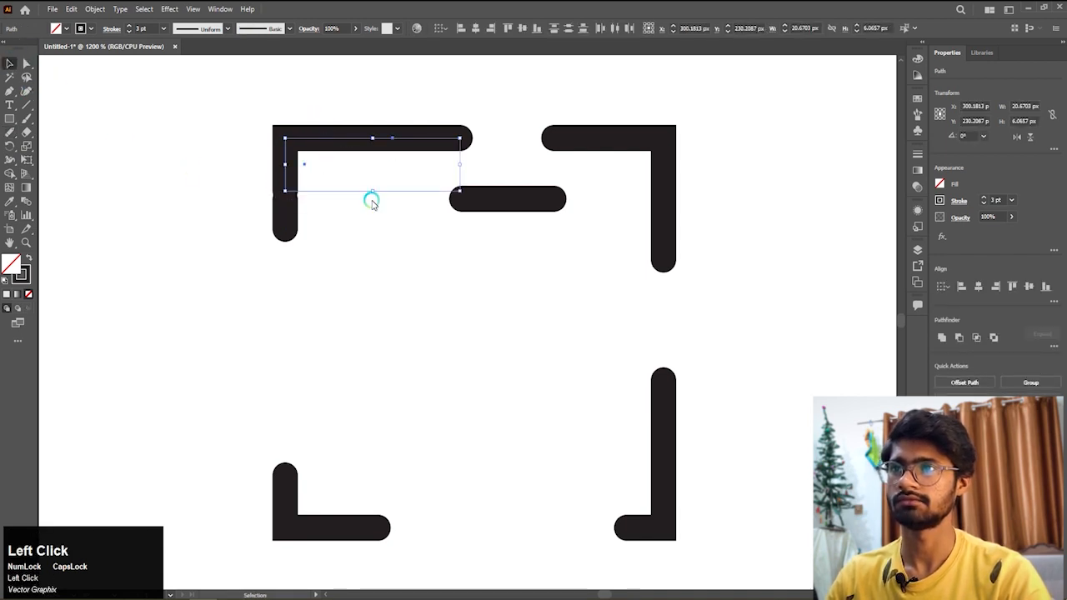
pyautogui.click(252, 152)
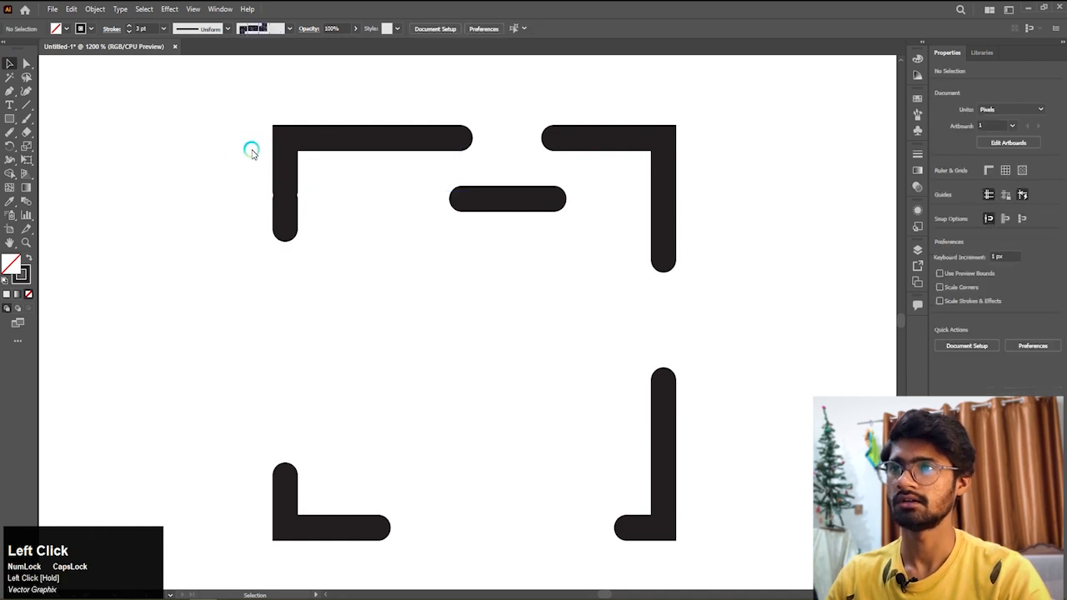
# Step: Move the cut-off top-left corner piece up and outward, away from the rest of the square
pyautogui.moveTo(286, 159); pyautogui.dragTo(235, 149)
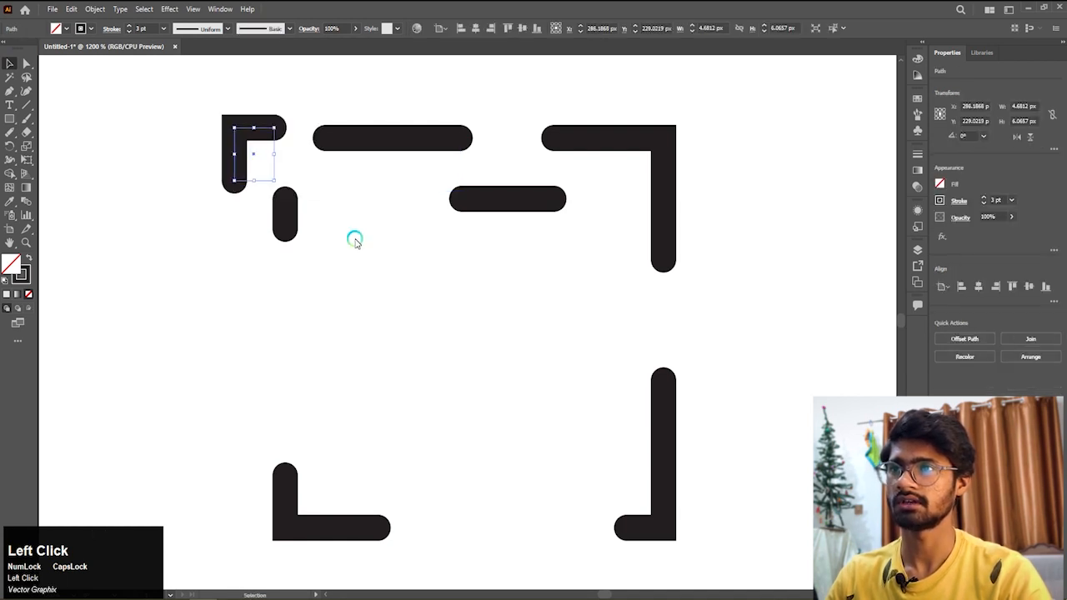
pyautogui.click(353, 240)
pyautogui.scroll(-2, 399, 201)
pyautogui.scroll(-1, 400, 201)
# Step: Select all the remaining pieces of the erased square and delete them
pyautogui.click(7, 135)
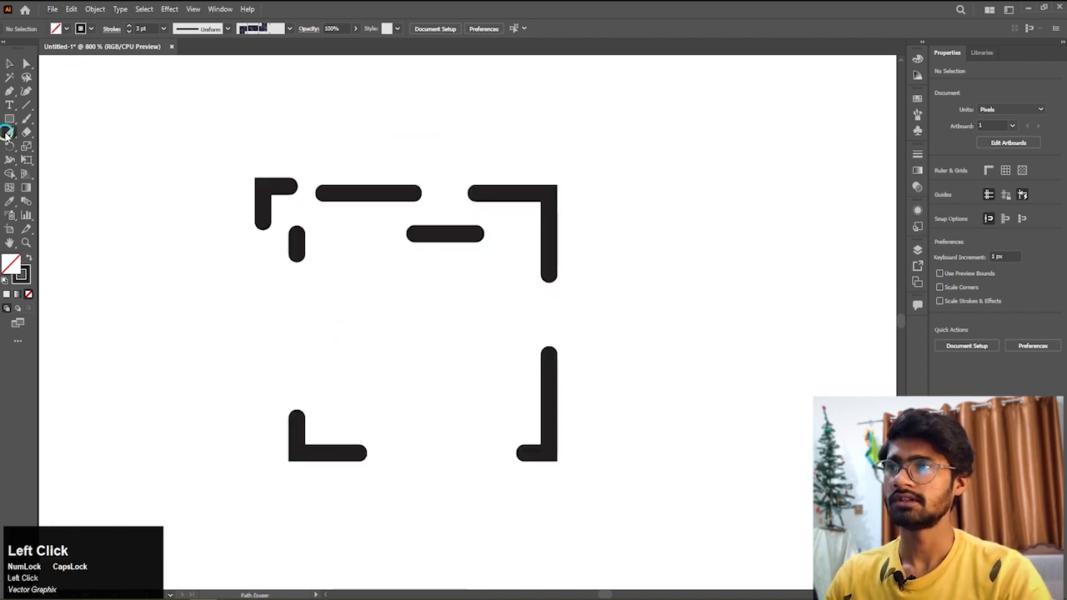
pyautogui.rightClick(7, 134)
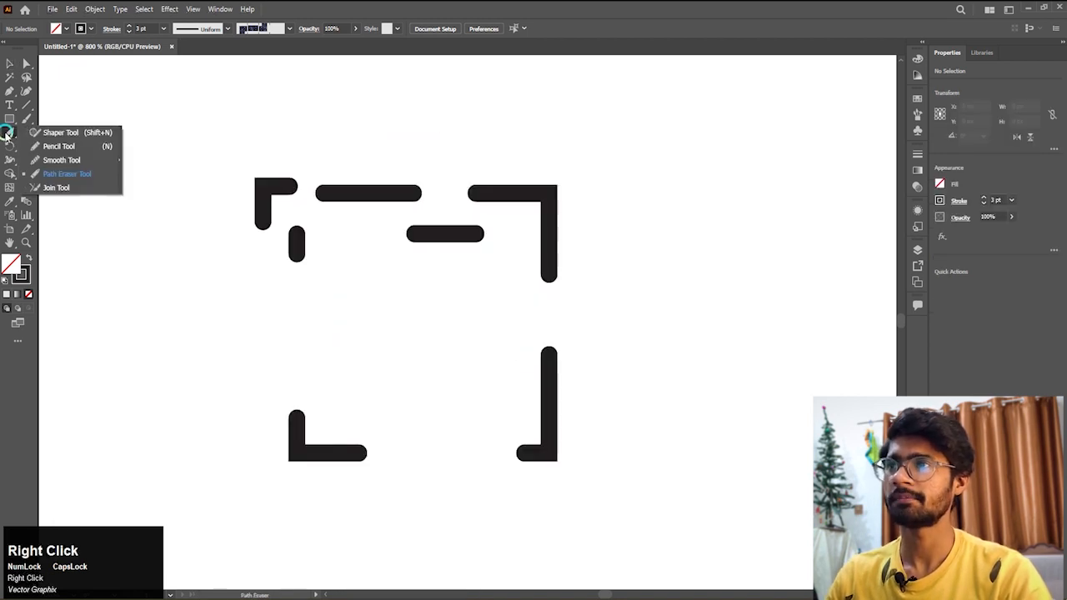
pyautogui.press('v')
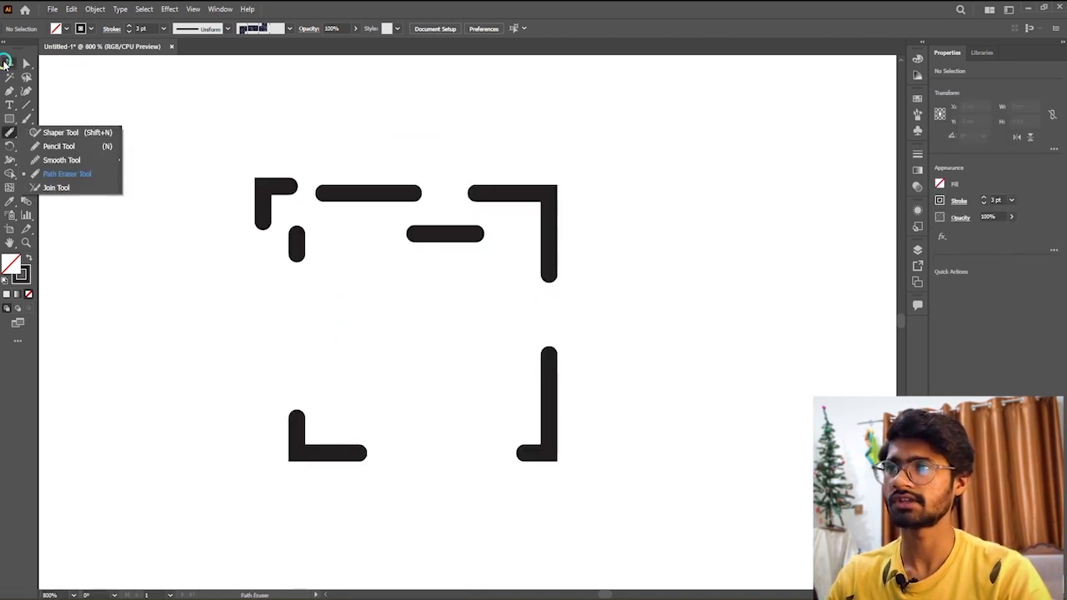
pyautogui.click(240, 118)
pyautogui.moveTo(212, 130); pyautogui.dragTo(593, 507)
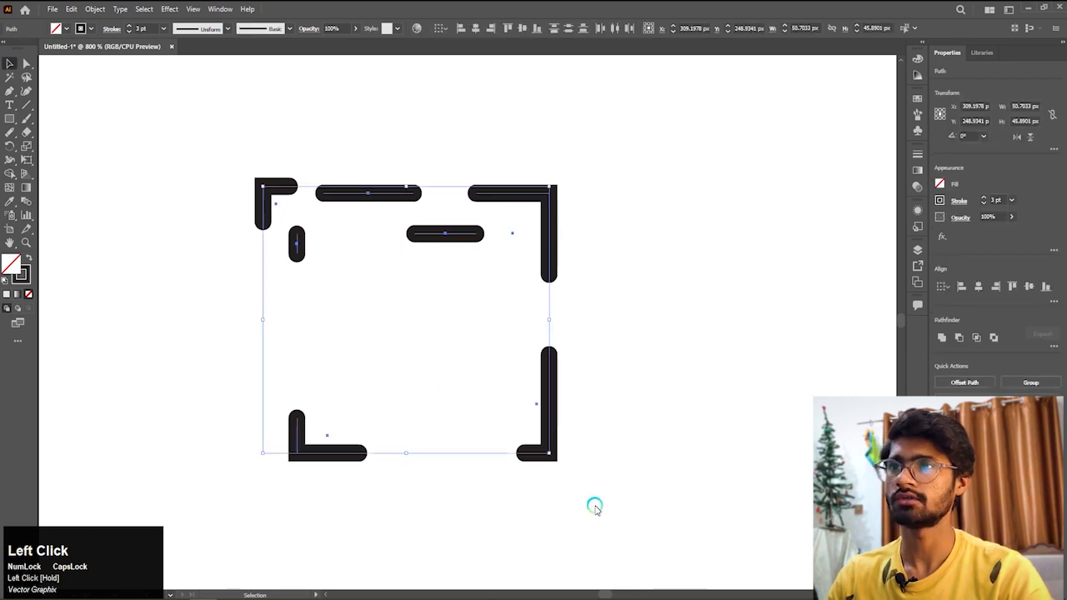
pyautogui.press('Delete')
# Step: Draw three separate overlapping curves with the Pen tool: one upright, one across its lower part, and one arching over to the right
pyautogui.click(10, 90)
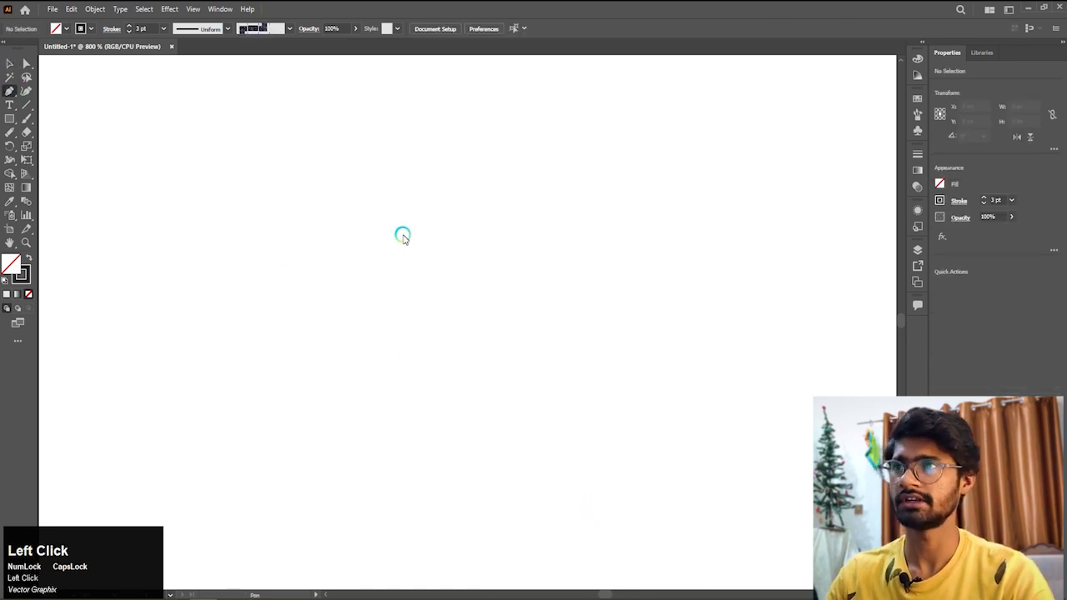
pyautogui.click(359, 194)
pyautogui.moveTo(344, 385)
pyautogui.mouseDown()
pyautogui.moveTo(257, 431)
pyautogui.moveTo(248, 454)
pyautogui.moveTo(273, 478)
pyautogui.mouseUp()
pyautogui.press('Escape')
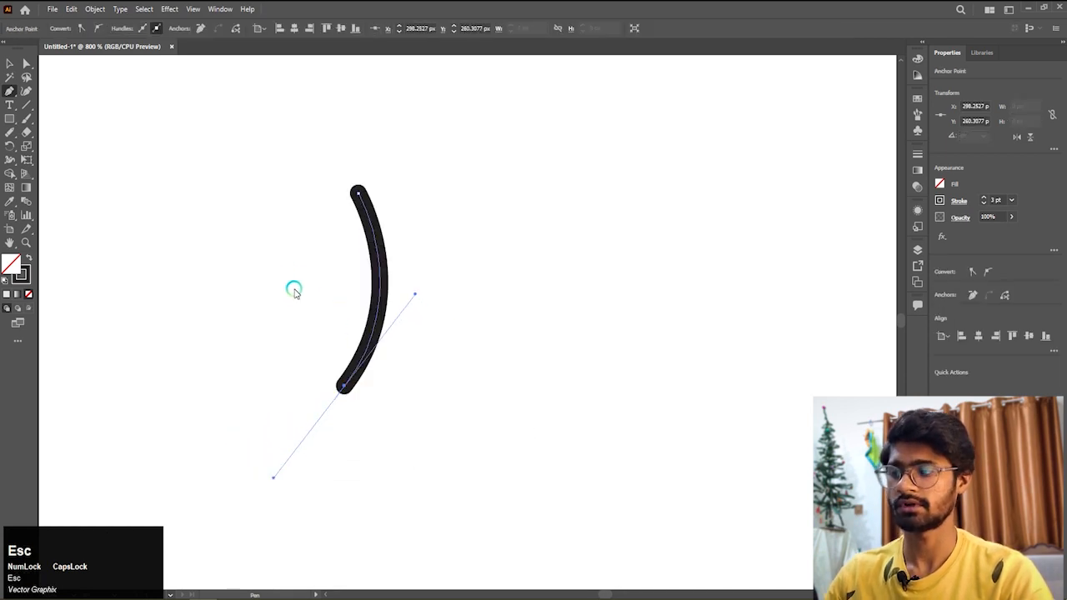
pyautogui.click(305, 336)
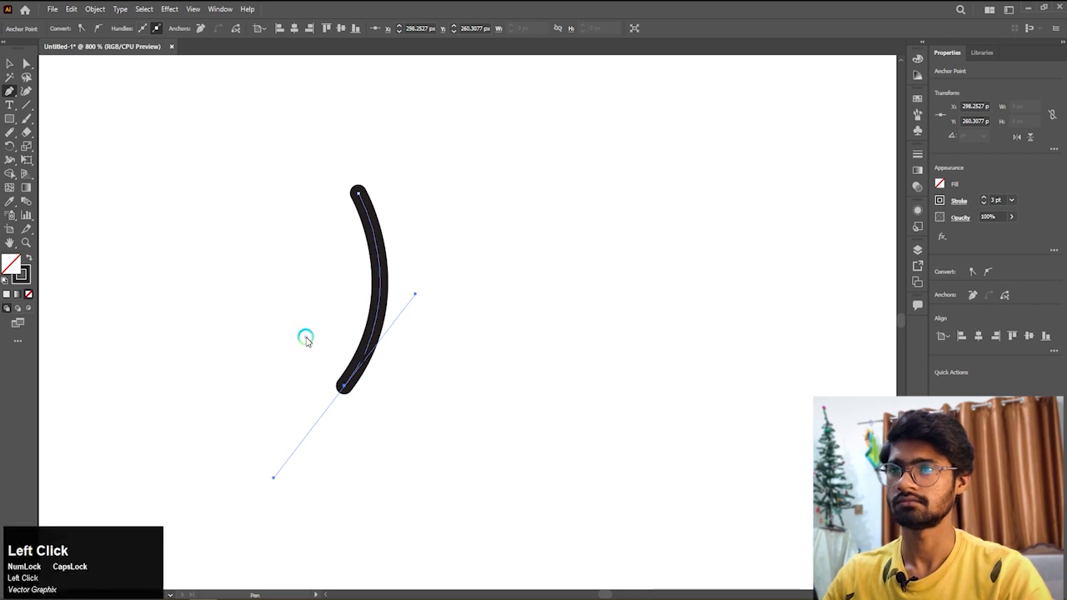
pyautogui.moveTo(451, 376)
pyautogui.mouseDown()
pyautogui.moveTo(465, 451)
pyautogui.moveTo(556, 447)
pyautogui.mouseUp()
pyautogui.press('Escape')
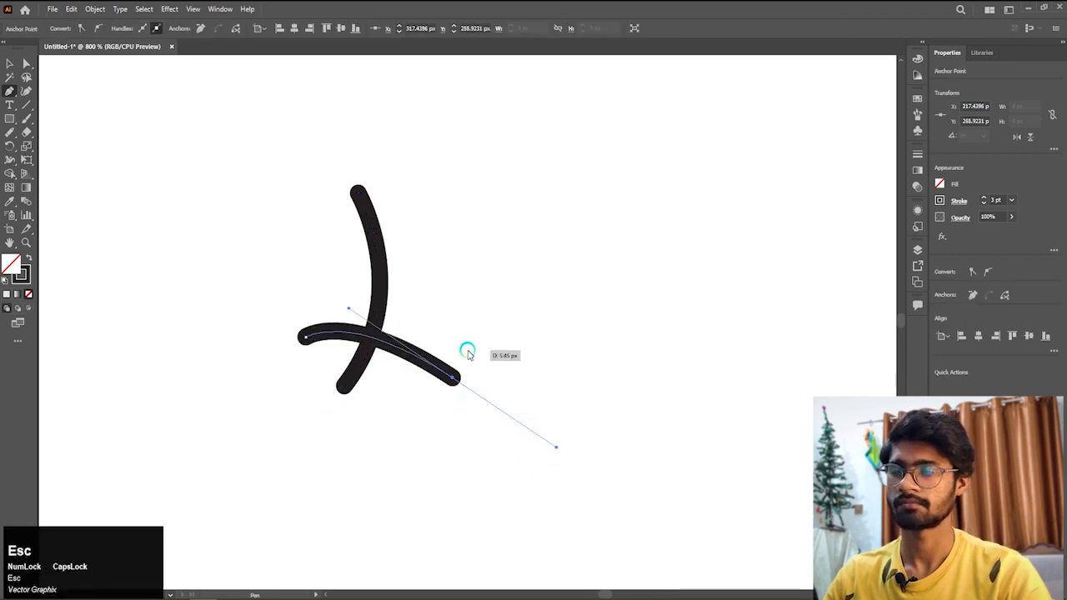
pyautogui.click(325, 217)
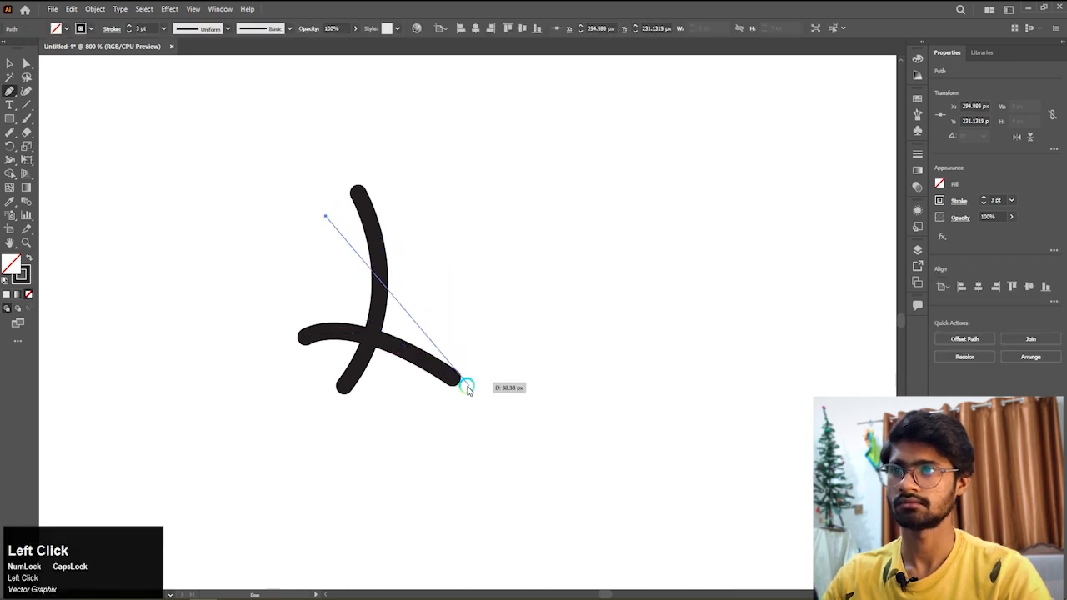
pyautogui.moveTo(442, 401)
pyautogui.mouseDown()
pyautogui.moveTo(365, 479)
pyautogui.moveTo(308, 570)
pyautogui.moveTo(376, 568)
pyautogui.moveTo(357, 561)
pyautogui.mouseUp()
pyautogui.press('Escape')
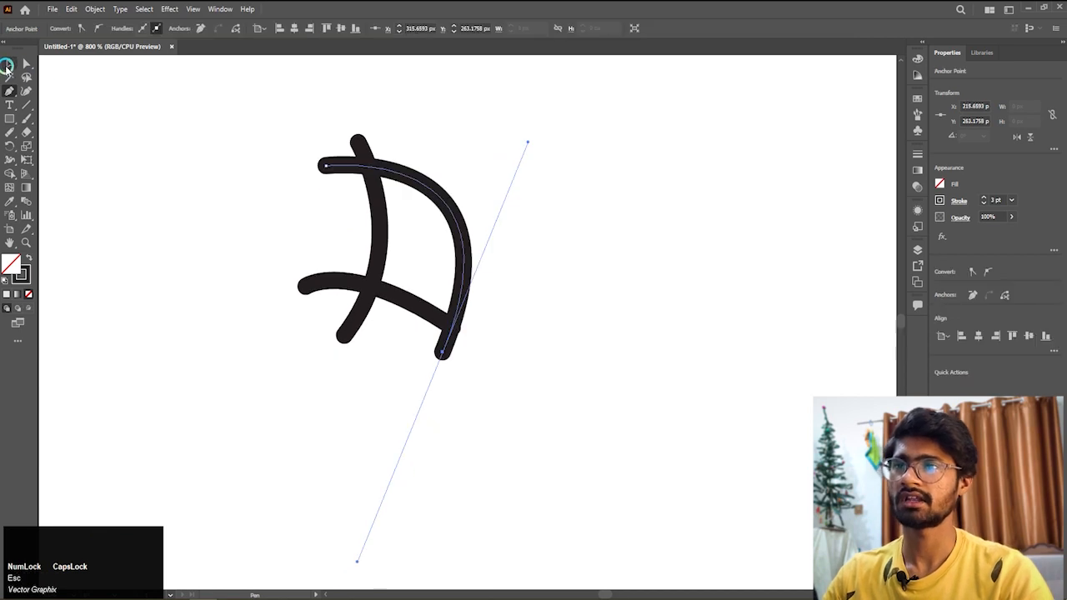
# Step: Select all three curves and join the upright and arching ones at their upper crossing with the Join tool, trimming the overhanging ends
pyautogui.click(6, 66)
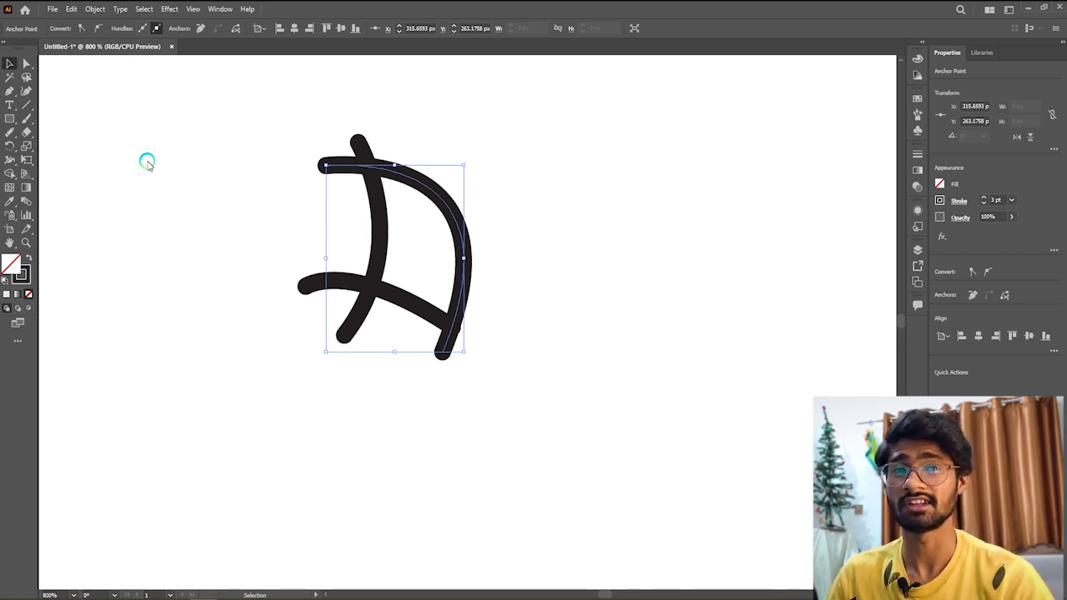
pyautogui.scroll(-2, 350, 235)
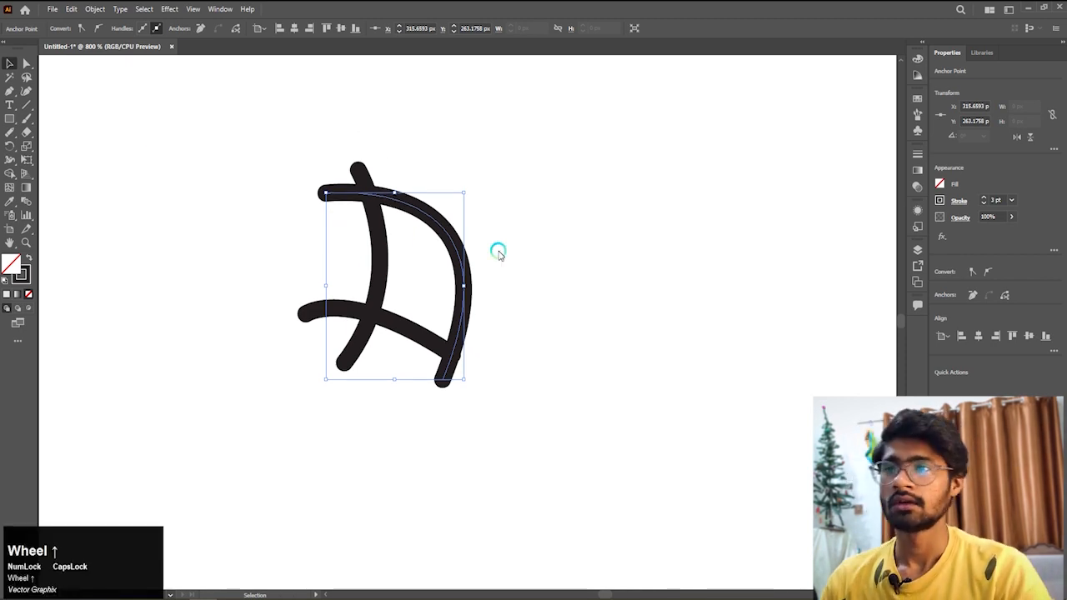
pyautogui.click(258, 205)
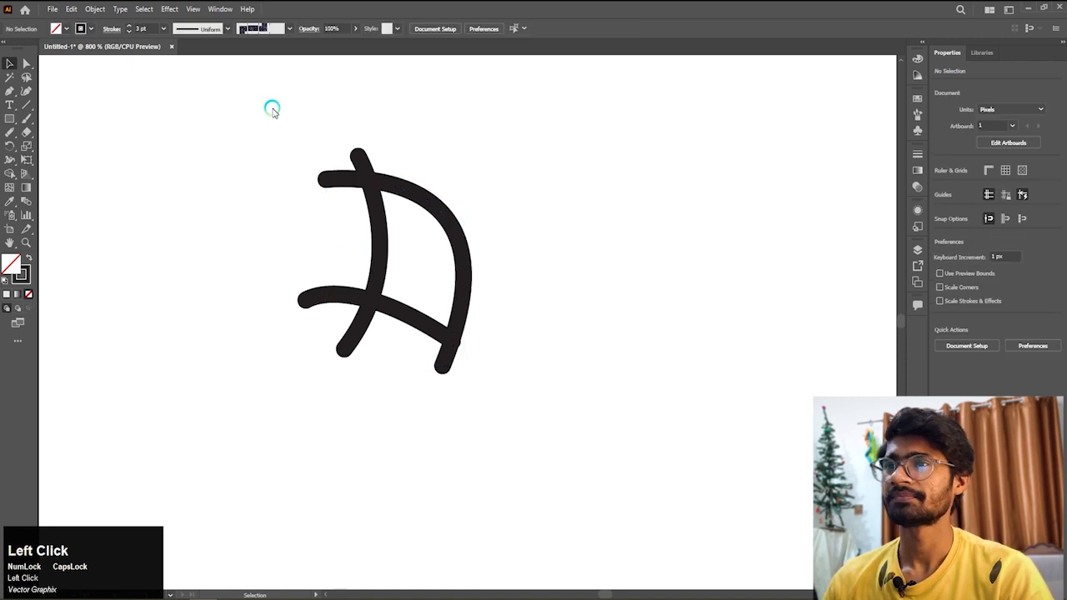
pyautogui.click(437, 382)
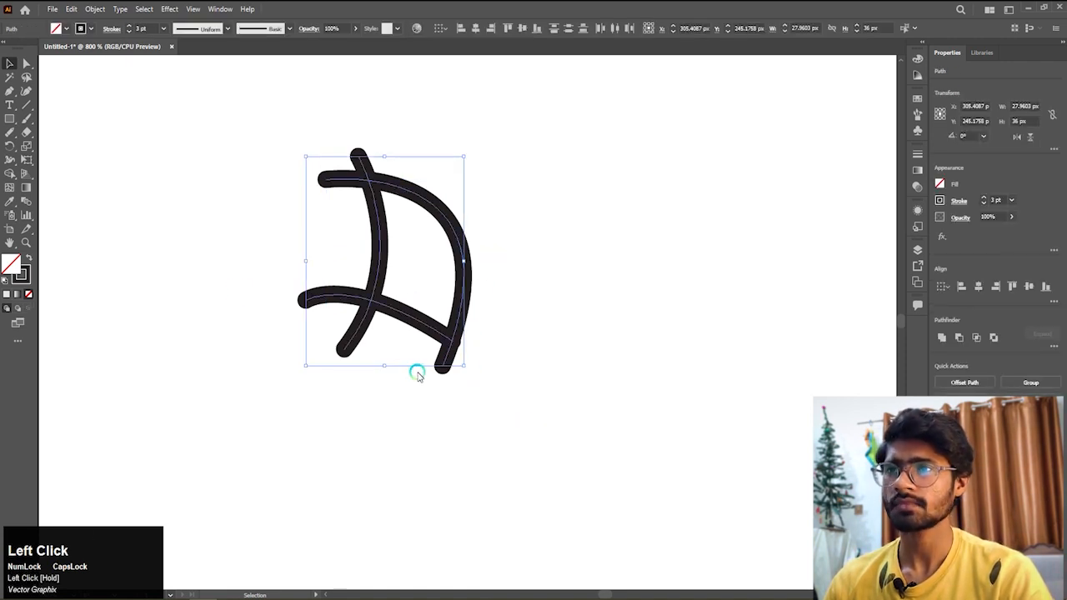
pyautogui.rightClick(8, 133)
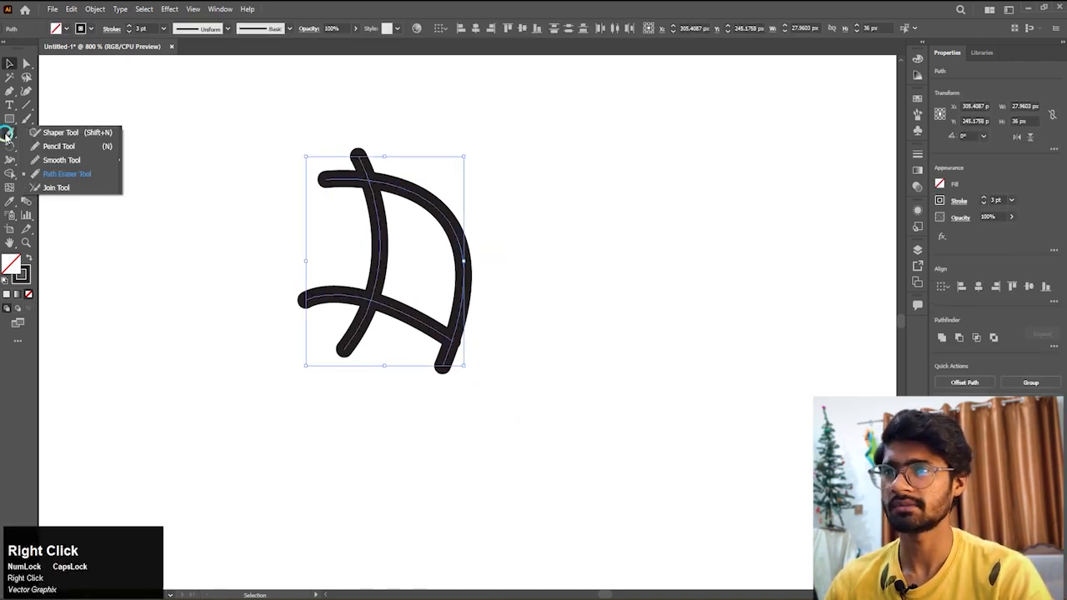
pyautogui.click(65, 190)
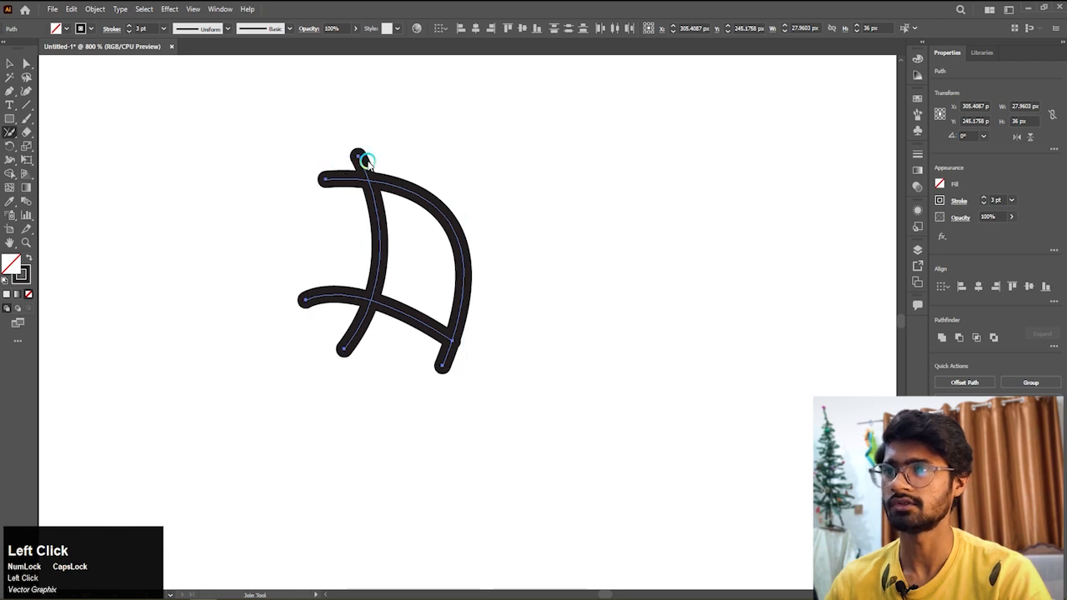
pyautogui.moveTo(375, 146); pyautogui.dragTo(336, 207)
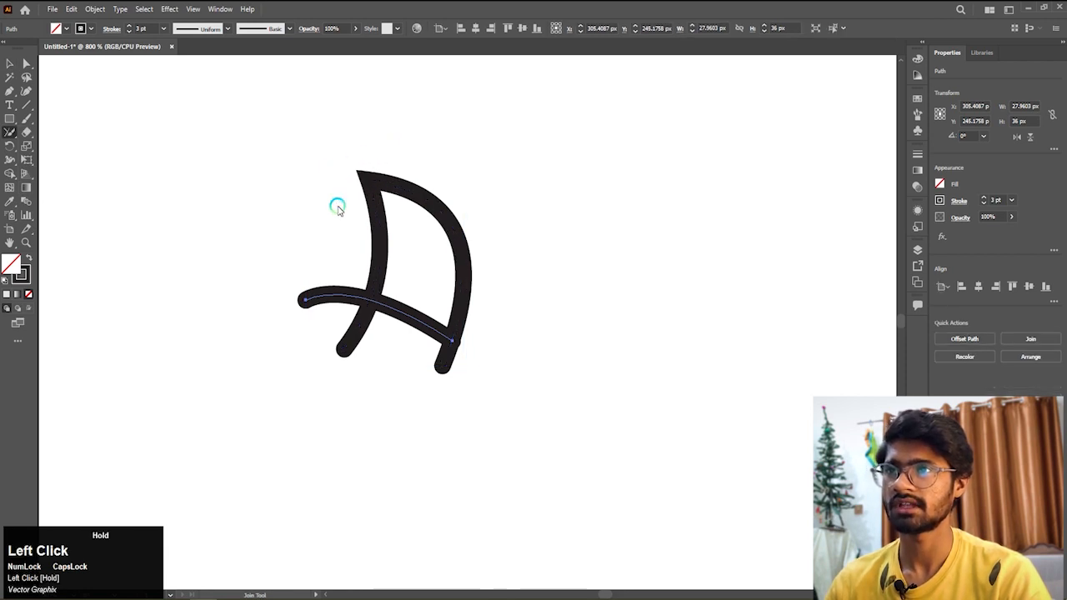
# Step: Join the upright and lower curves at their lower-left crossing with the Join tool, trimming the overhanging ends
pyautogui.moveTo(331, 273); pyautogui.dragTo(372, 373)
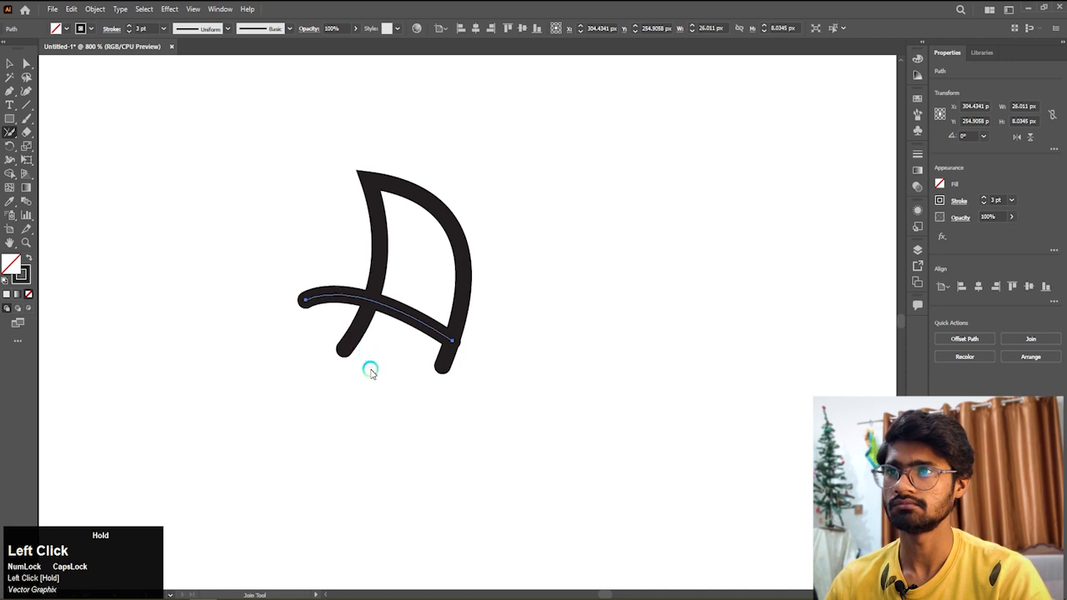
pyautogui.moveTo(324, 236); pyautogui.dragTo(352, 302)
pyautogui.moveTo(334, 260); pyautogui.dragTo(383, 360)
pyautogui.moveTo(517, 289); pyautogui.dragTo(385, 360)
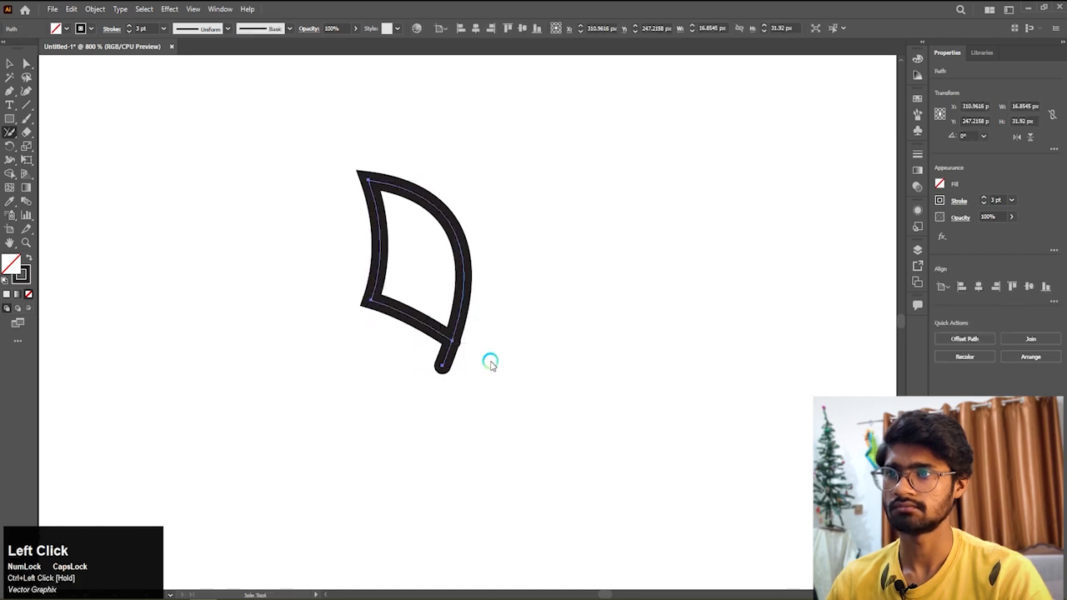
# Step: Extend the lower curve's right end anchor down and outward so it clearly crosses the arching curve
pyautogui.moveTo(490, 341); pyautogui.dragTo(365, 375)
pyautogui.moveTo(480, 341)
pyautogui.mouseDown()
pyautogui.moveTo(369, 371)
pyautogui.moveTo(409, 347)
pyautogui.moveTo(371, 356)
pyautogui.mouseUp()
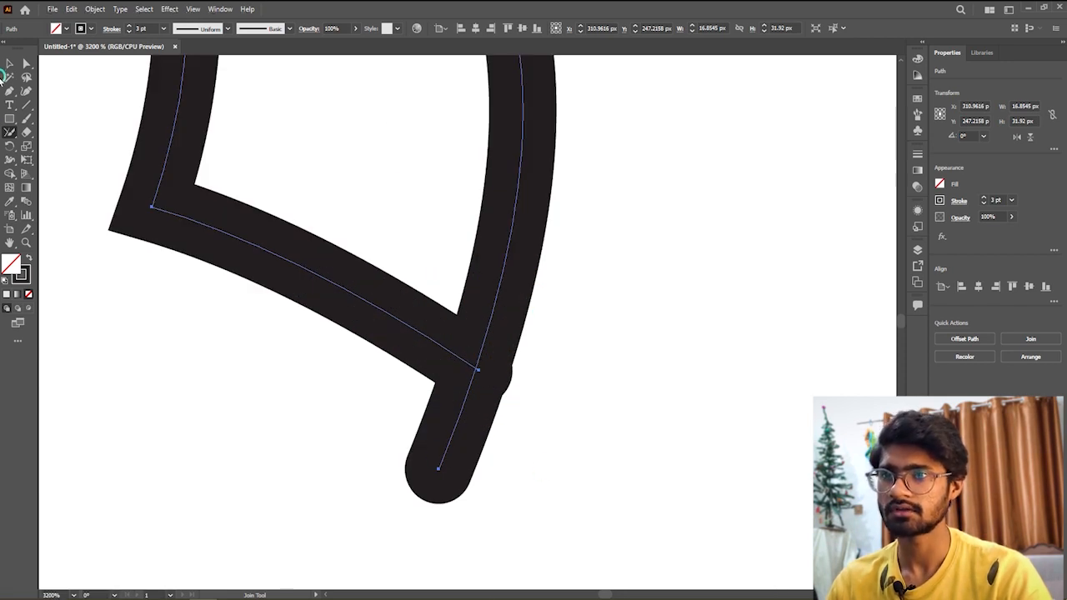
pyautogui.click(25, 64)
pyautogui.moveTo(479, 373)
pyautogui.mouseDown()
pyautogui.moveTo(500, 374)
pyautogui.moveTo(604, 451)
pyautogui.mouseUp()
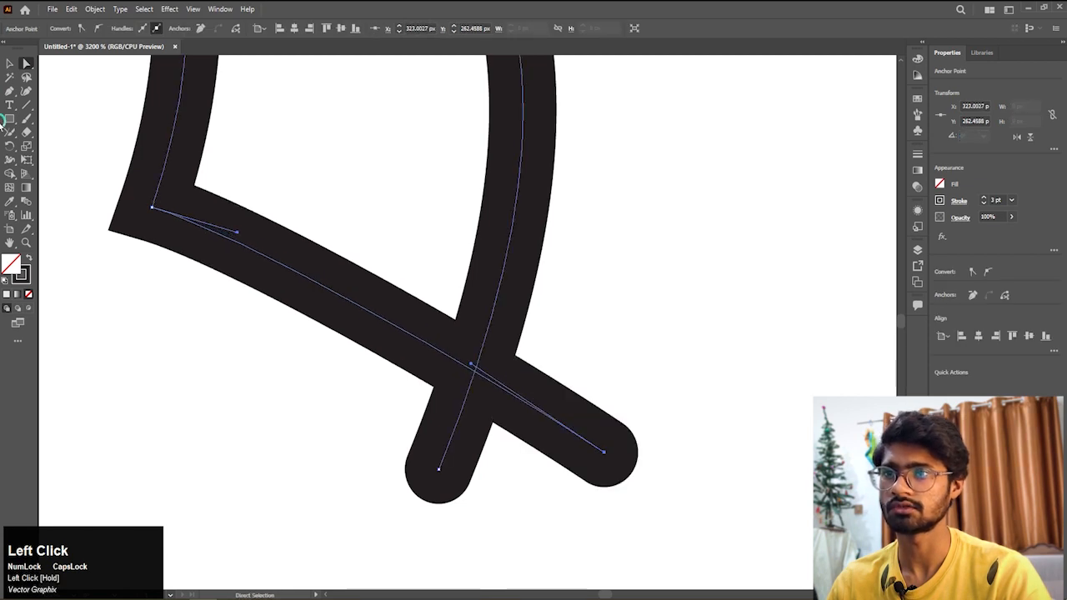
# Step: Select the path and join its two crossing ends at the lower-right corner with the Join tool to close the shape
pyautogui.click(7, 63)
pyautogui.moveTo(688, 262); pyautogui.dragTo(306, 574)
pyautogui.click(10, 132)
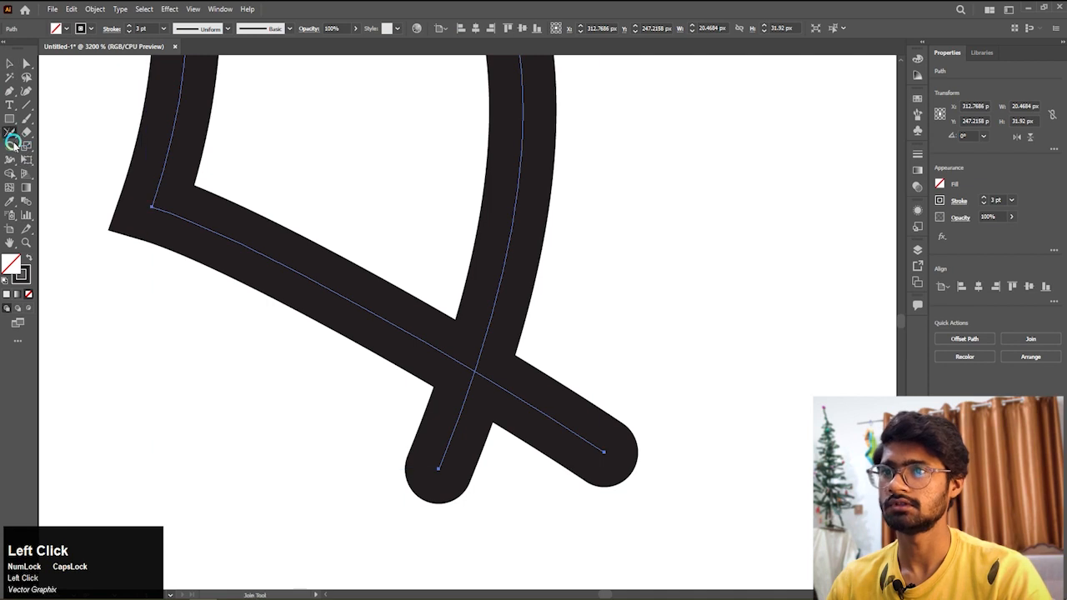
pyautogui.moveTo(653, 373)
pyautogui.mouseDown()
pyautogui.moveTo(537, 439)
pyautogui.moveTo(411, 462)
pyautogui.moveTo(312, 460)
pyautogui.mouseUp()
pyautogui.scroll(-5, 312, 460)
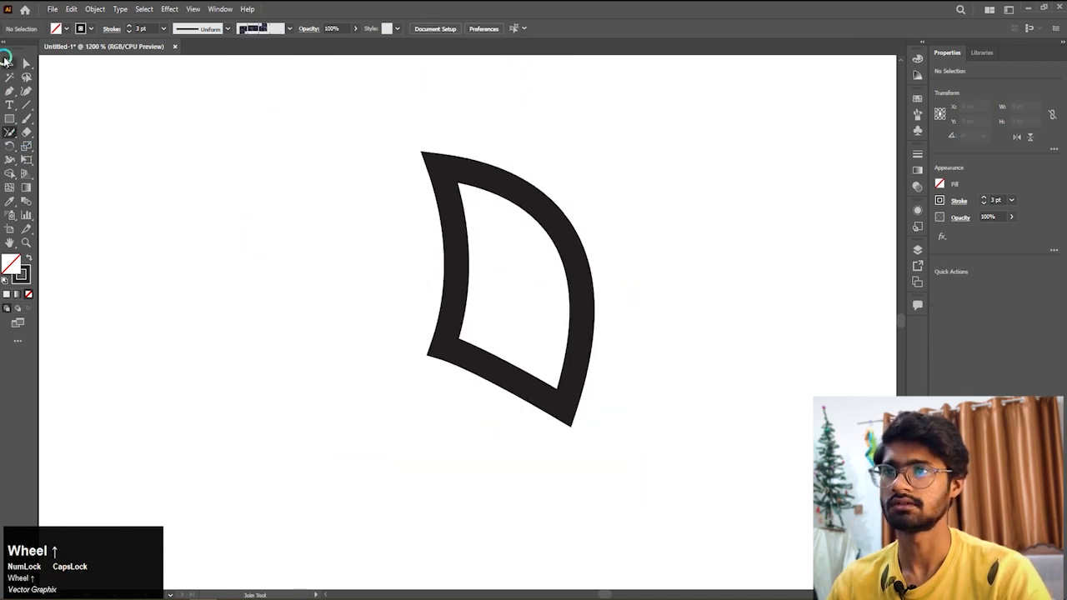
# Step: Enlarge the closed curved shape proportionally from its center to about 121 by 199 px
pyautogui.click(9, 63)
pyautogui.keyDown('alt'); pyautogui.scroll(-1, 286, 188); pyautogui.keyUp('alt')
pyautogui.keyDown('alt'); pyautogui.scroll(-2, 285, 189); pyautogui.keyUp('alt')
pyautogui.keyDown('alt'); pyautogui.scroll(1, 351, 221); pyautogui.keyUp('alt')
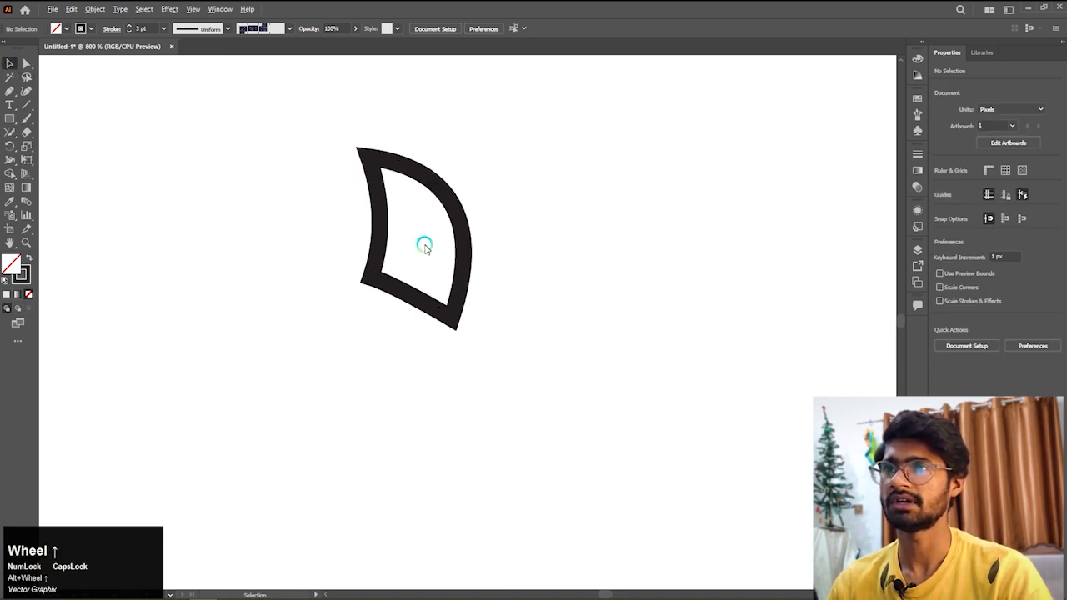
pyautogui.click(464, 248)
pyautogui.keyDown('alt'); pyautogui.scroll(-2, 464, 248); pyautogui.keyUp('alt')
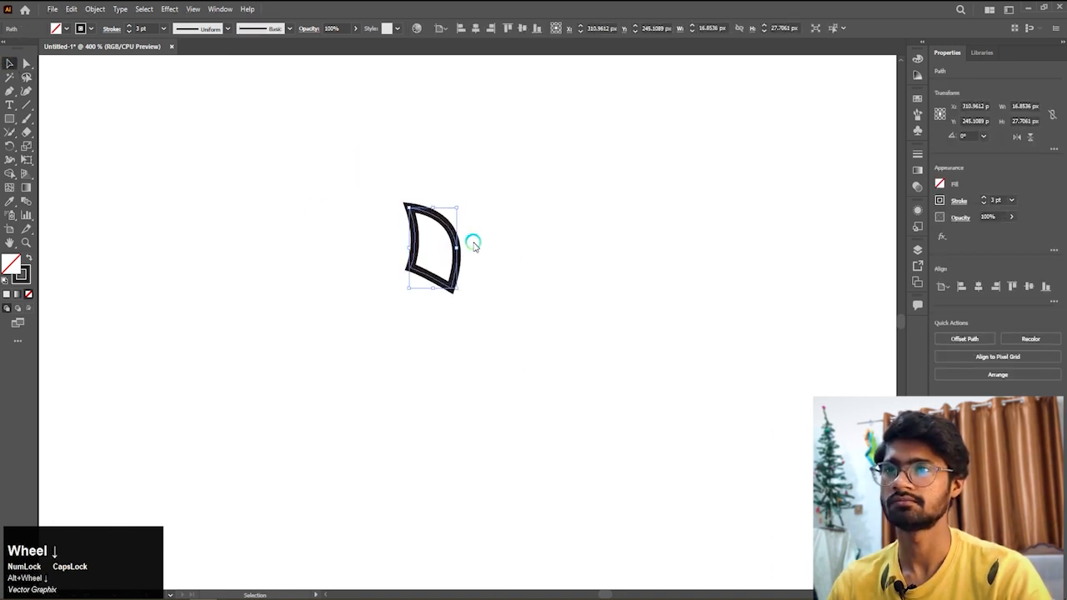
pyautogui.keyDown('alt'); pyautogui.scroll(5, 602, 304); pyautogui.keyUp('alt')
pyautogui.click(574, 291)
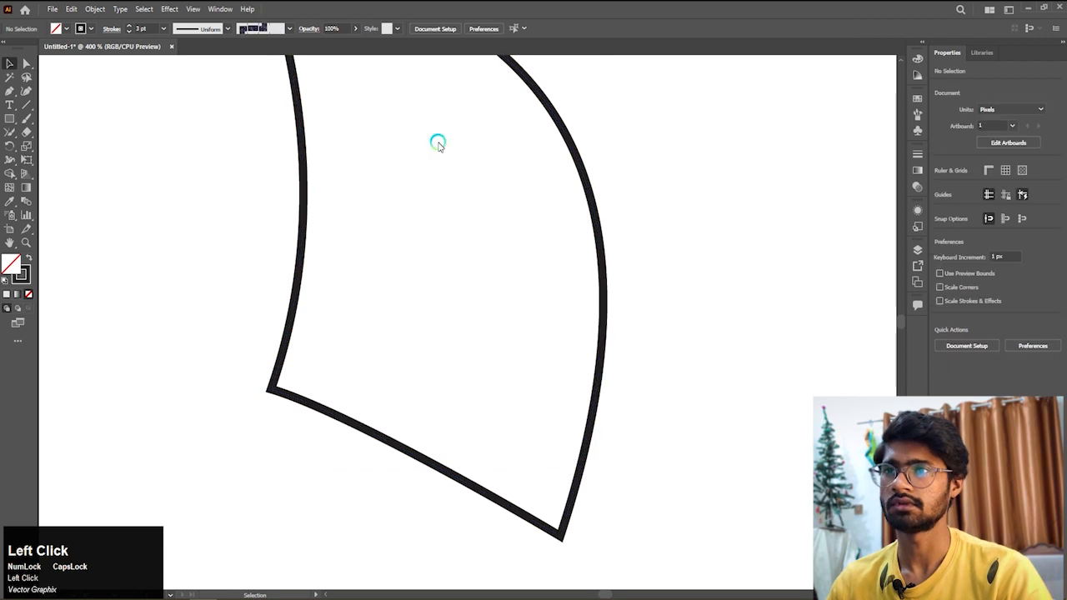
# Step: Set the enlarged closed shape's stroke weight to 10 pt
pyautogui.keyDown('alt'); pyautogui.scroll(-3, 574, 209); pyautogui.keyUp('alt')
pyautogui.scroll(2, 565, 230)
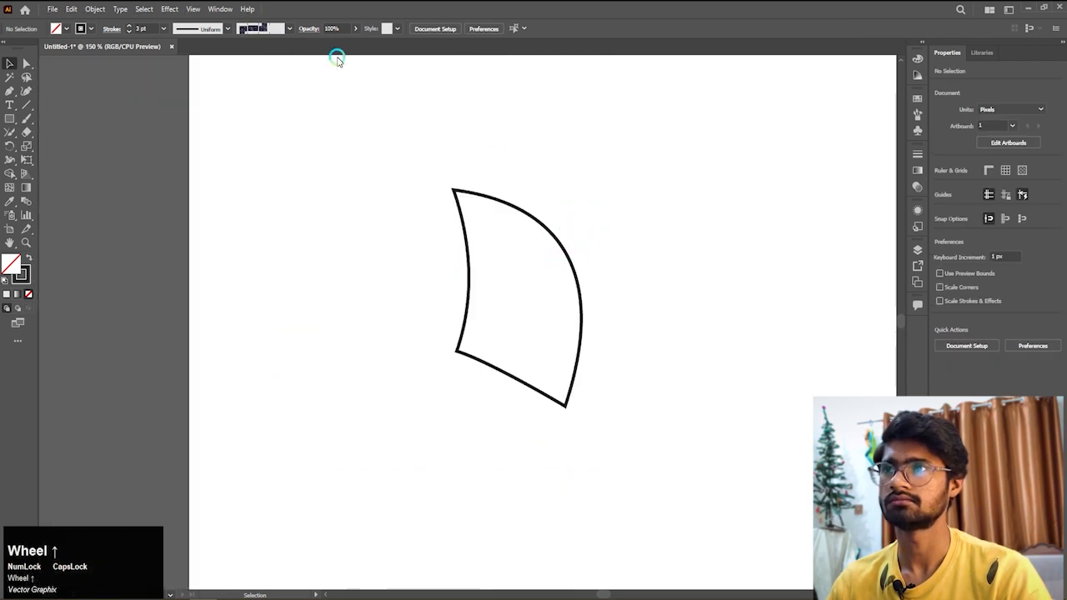
pyautogui.click(129, 29)
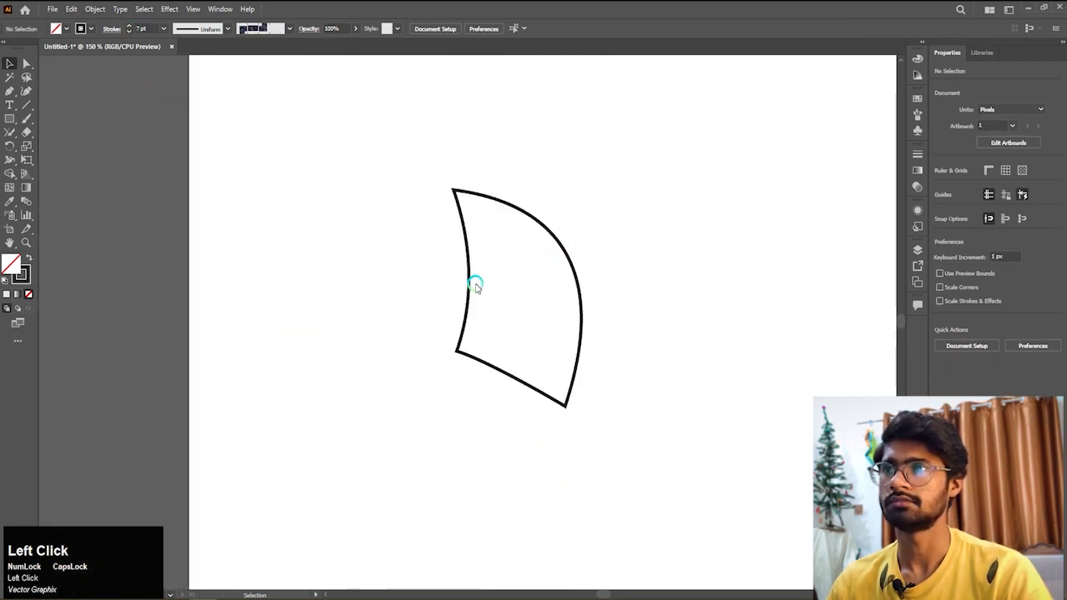
pyautogui.click(469, 284)
pyautogui.click(129, 29)
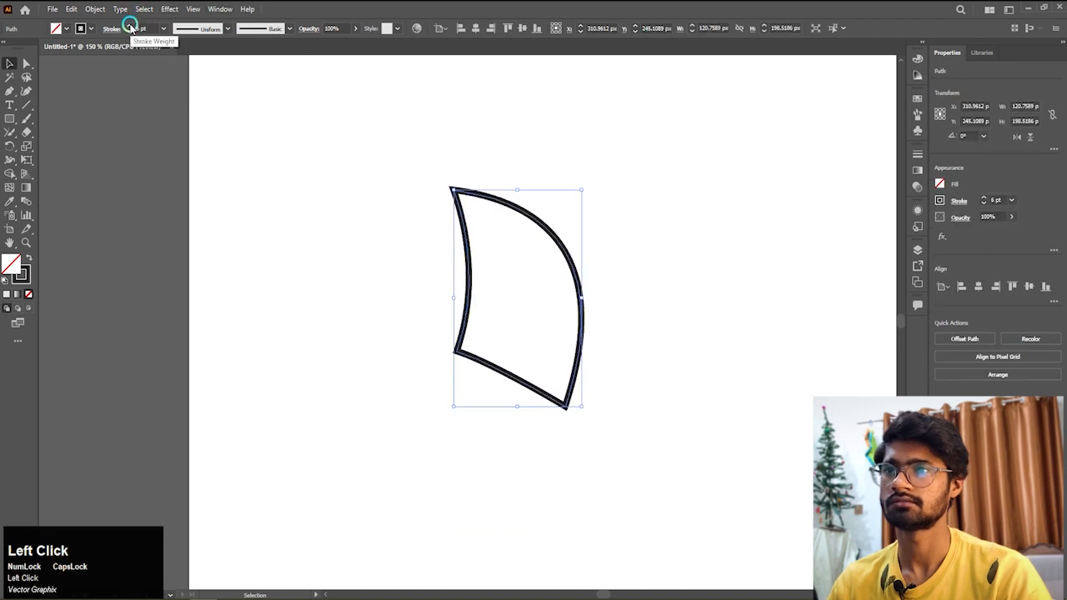
pyautogui.click(309, 212)
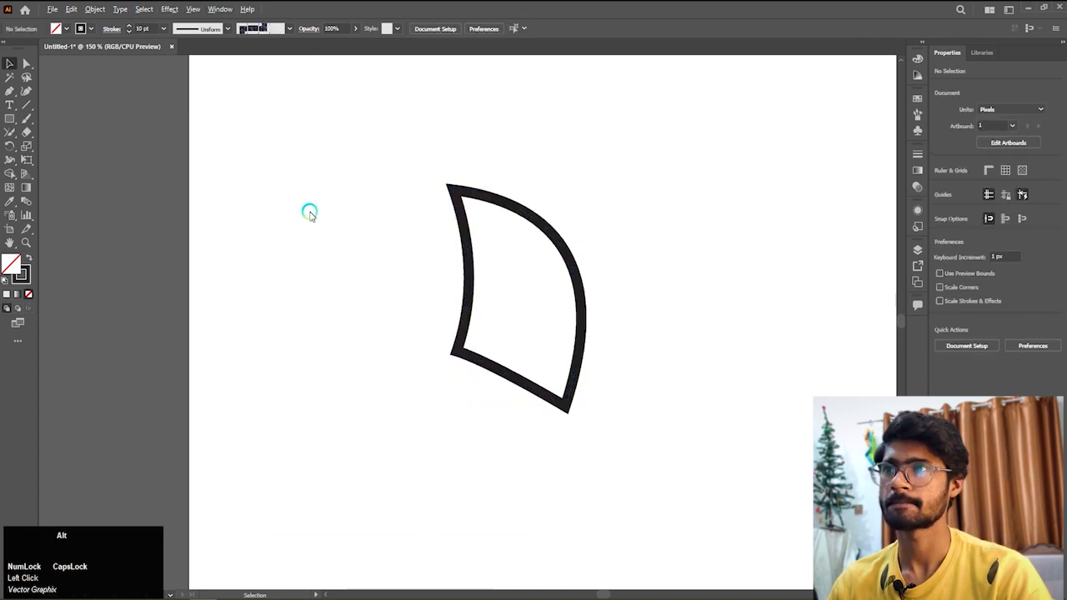
pyautogui.scroll(-2, 310, 211)
pyautogui.scroll(1, 517, 236)
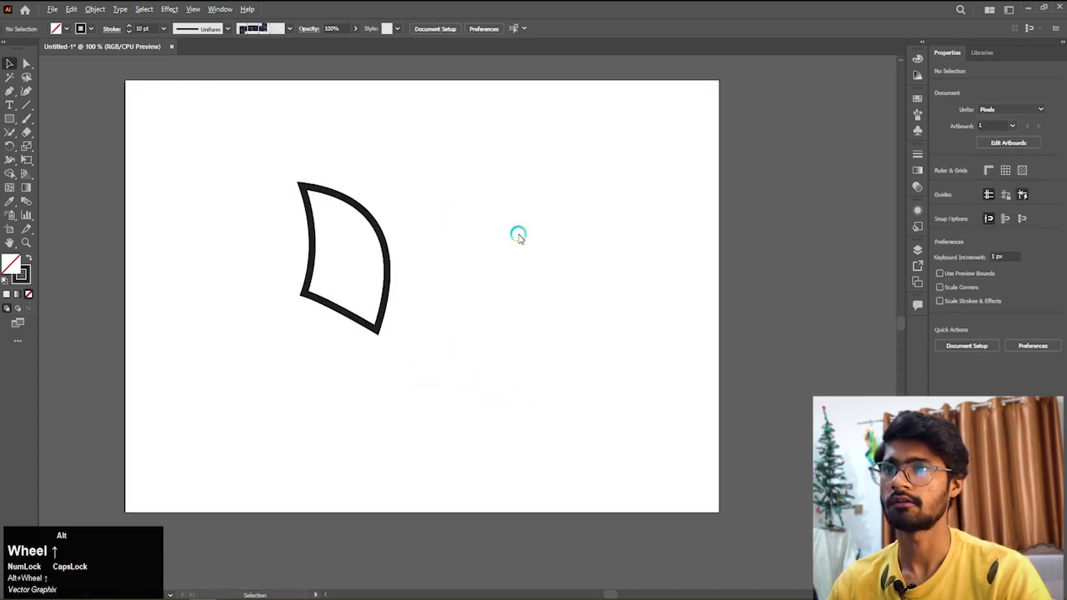
pyautogui.click(390, 285)
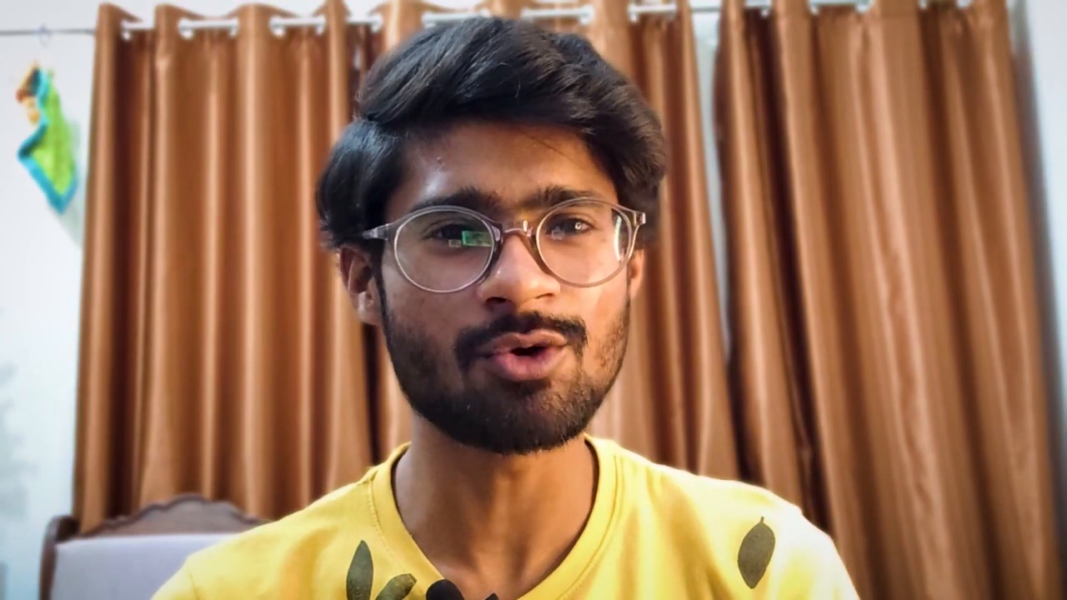